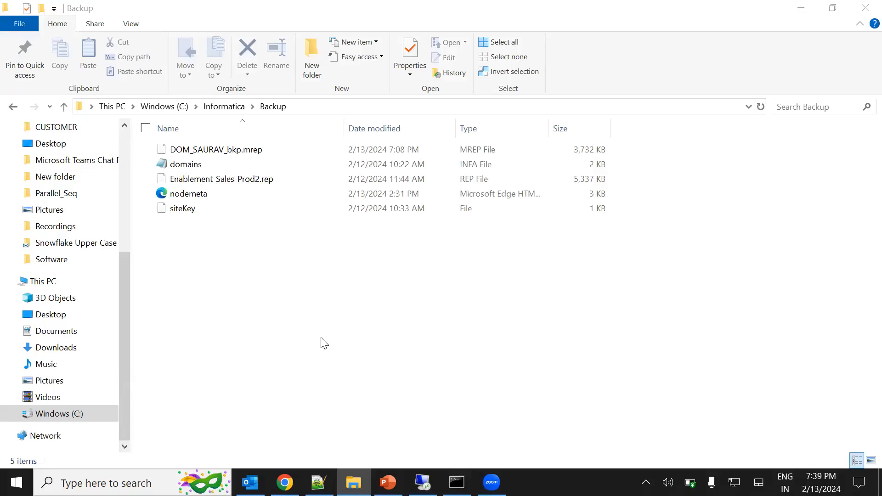
- Switch to Chrome and review the article's instructions for creating the certificate request, private key, keystore PEM file, PKCS12 file and Java keystore
{"action": "left_click", "coordinate": [285, 483]}
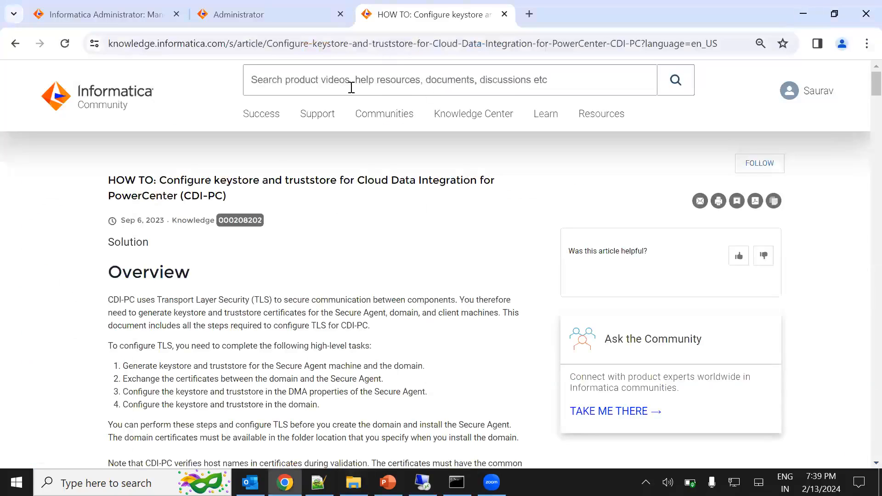
{"action": "scroll", "coordinate": [290, 295], "scroll_direction": "down", "scroll_amount": 4}
{"action": "scroll", "coordinate": [290, 296], "scroll_direction": "down", "scroll_amount": 11}
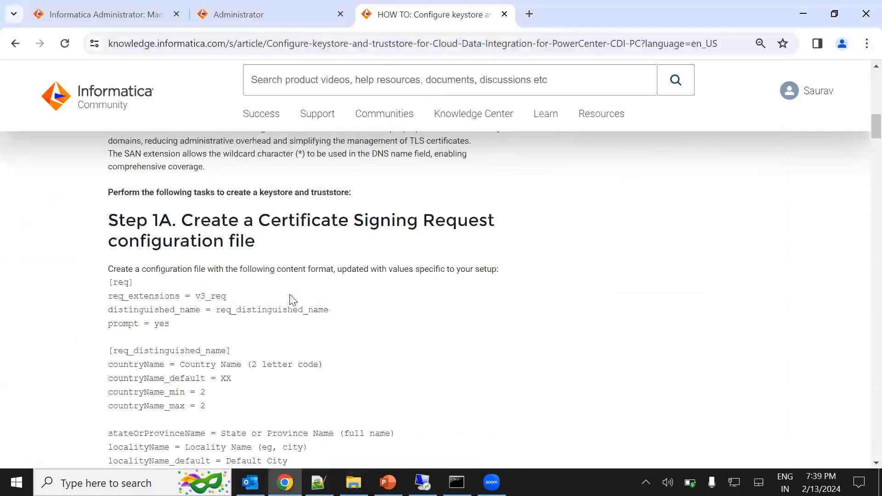
{"action": "scroll", "coordinate": [290, 296], "scroll_direction": "down", "scroll_amount": 3}
{"action": "scroll", "coordinate": [291, 297], "scroll_direction": "up", "scroll_amount": 1}
{"action": "scroll", "coordinate": [291, 297], "scroll_direction": "down", "scroll_amount": 1}
{"action": "scroll", "coordinate": [291, 297], "scroll_direction": "down", "scroll_amount": 13}
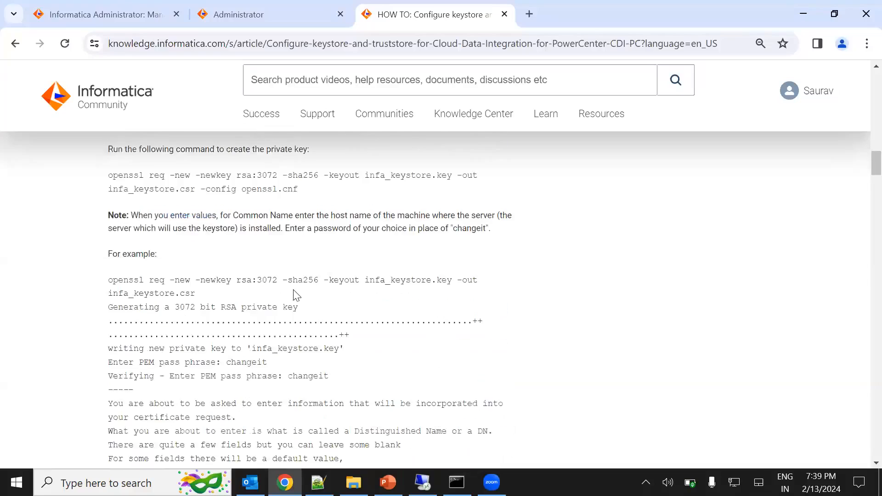
{"action": "scroll", "coordinate": [295, 290], "scroll_direction": "down", "scroll_amount": 15}
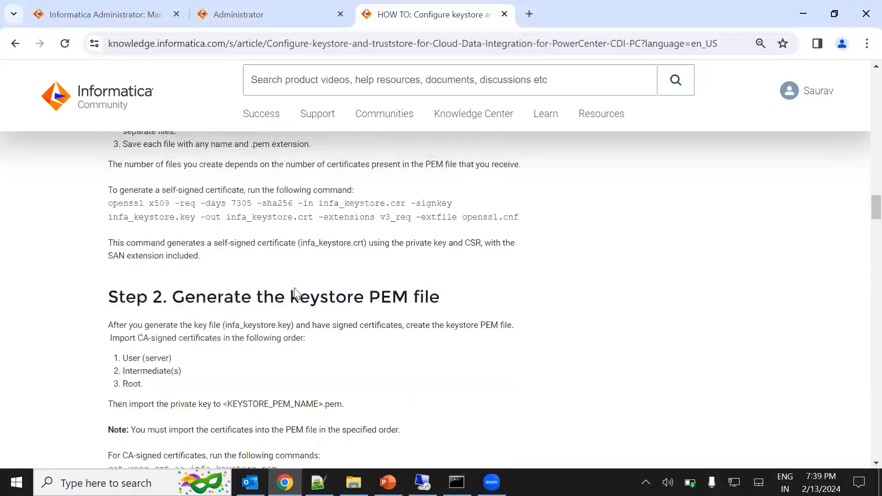
{"action": "scroll", "coordinate": [367, 298], "scroll_direction": "down", "scroll_amount": 6}
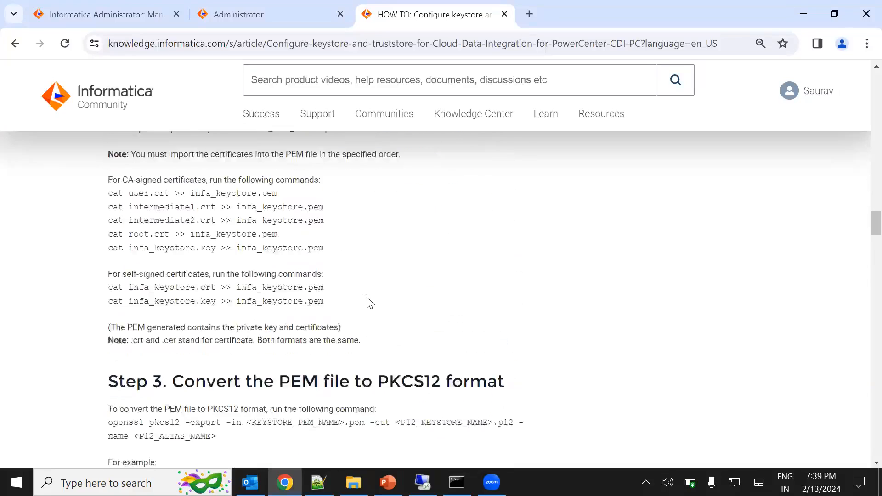
{"action": "scroll", "coordinate": [371, 303], "scroll_direction": "down", "scroll_amount": 6}
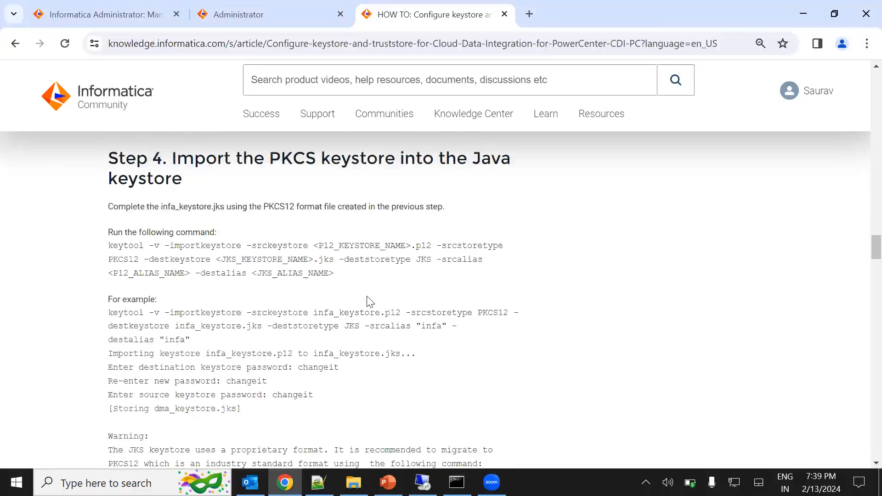
- Review the article's section on exchanging certificates between the domain and the Secure Agent truststores
{"action": "scroll", "coordinate": [371, 303], "scroll_direction": "down", "scroll_amount": 17}
{"action": "scroll", "coordinate": [370, 302], "scroll_direction": "down", "scroll_amount": 3}
{"action": "scroll", "coordinate": [366, 301], "scroll_direction": "up", "scroll_amount": 4}
{"action": "scroll", "coordinate": [368, 297], "scroll_direction": "down", "scroll_amount": 7}
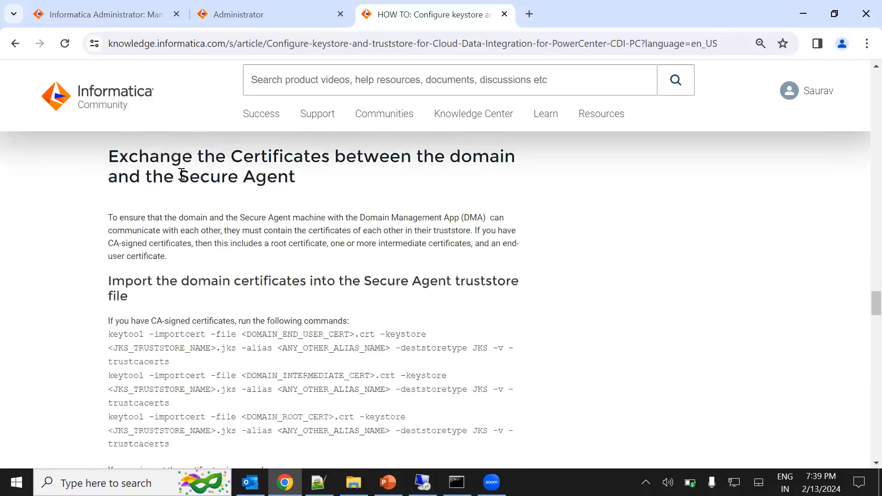
{"action": "scroll", "coordinate": [276, 221], "scroll_direction": "down", "scroll_amount": 5}
{"action": "scroll", "coordinate": [190, 286], "scroll_direction": "down", "scroll_amount": 6}
{"action": "scroll", "coordinate": [222, 322], "scroll_direction": "down", "scroll_amount": 2}
{"action": "scroll", "coordinate": [220, 327], "scroll_direction": "down", "scroll_amount": 1}
{"action": "scroll", "coordinate": [222, 329], "scroll_direction": "up", "scroll_amount": 1}
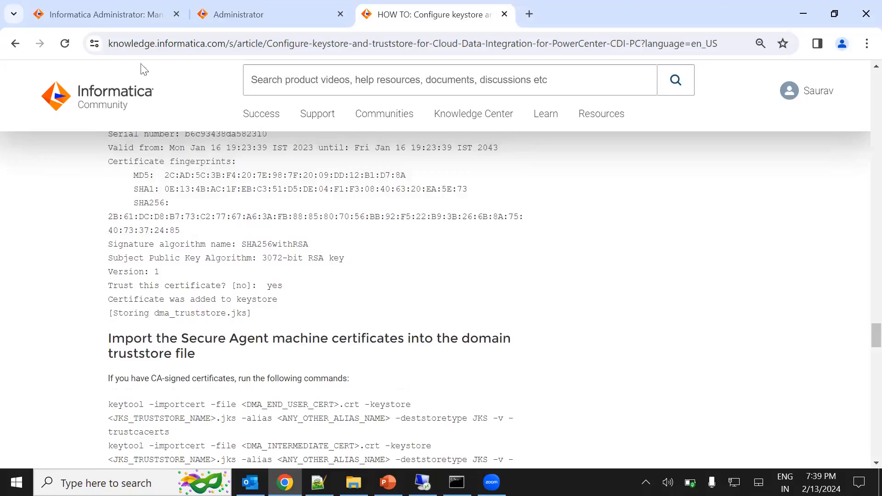
- Turn on Enable Secure Communication in the domain's general properties in Informatica Administrator and save the changes
{"action": "left_click", "coordinate": [106, 15]}
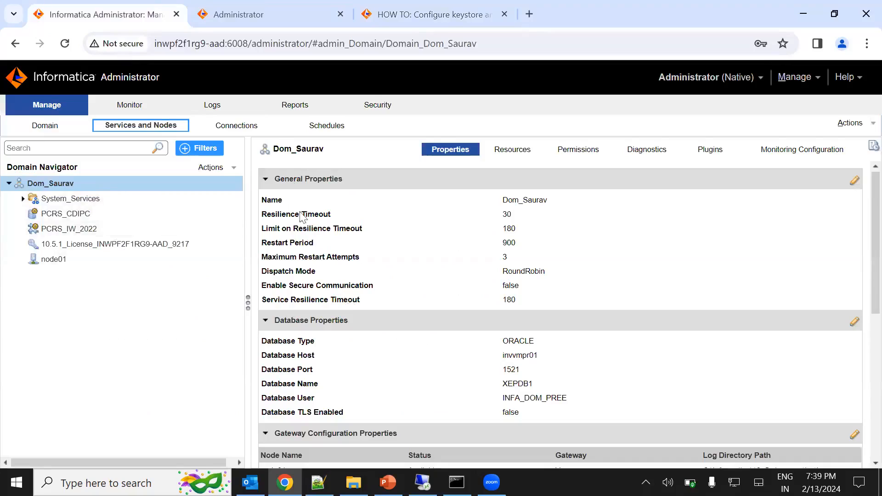
{"action": "mouse_move", "coordinate": [316, 286]}
{"action": "left_click", "coordinate": [855, 181]}
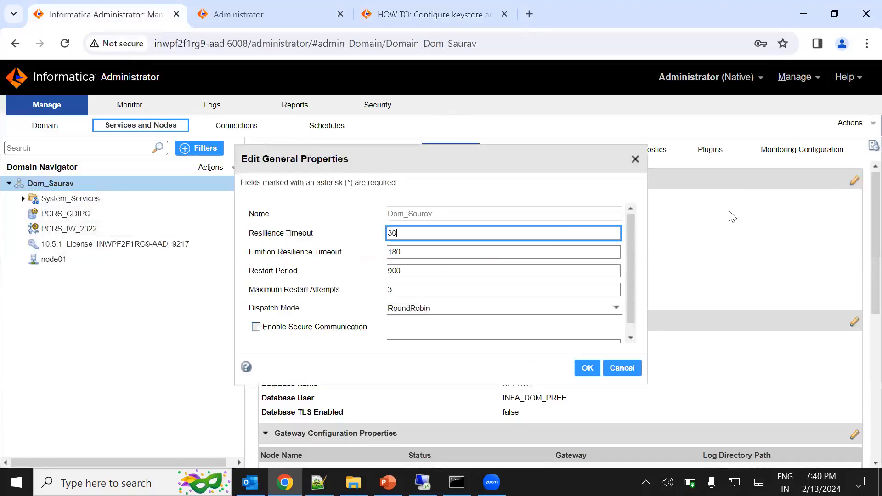
{"action": "left_click", "coordinate": [256, 327]}
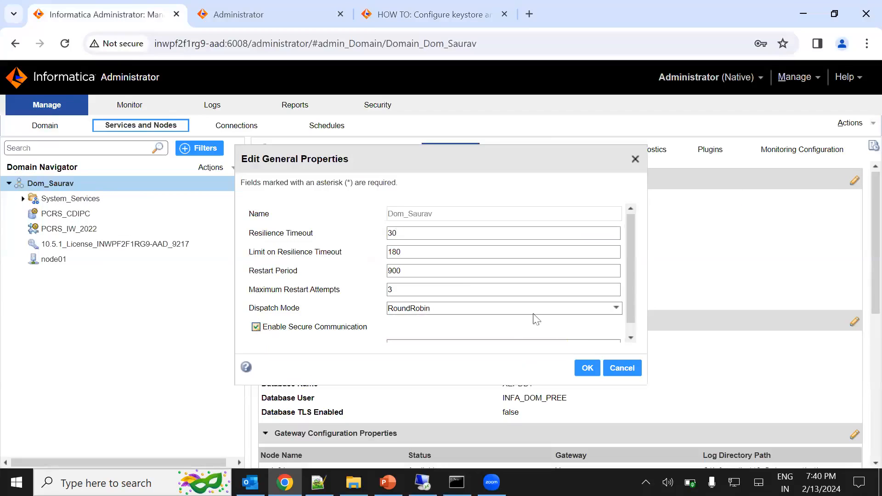
{"action": "left_click", "coordinate": [586, 369]}
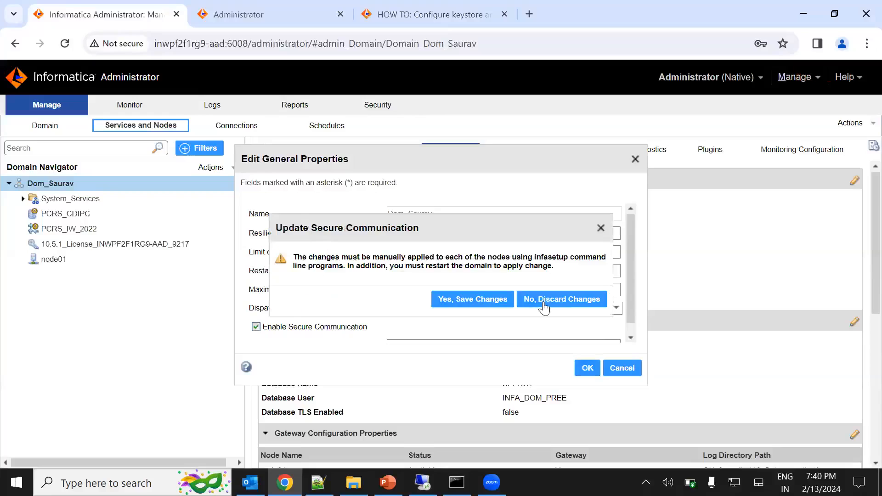
{"action": "left_click", "coordinate": [485, 303]}
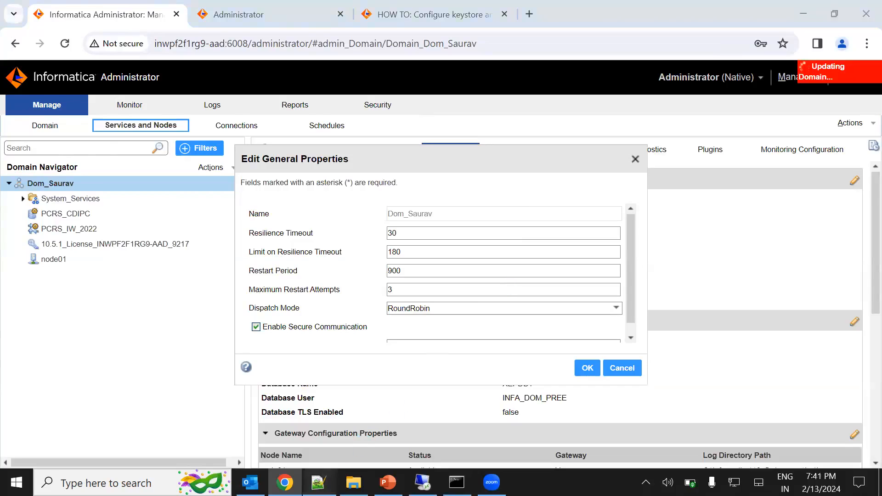
- Switch to Notepad++ and examine the prepared infasetup.bat updateGatewayNode command, including its -hs port value
{"action": "left_click", "coordinate": [330, 482]}
{"action": "left_click", "coordinate": [274, 302]}
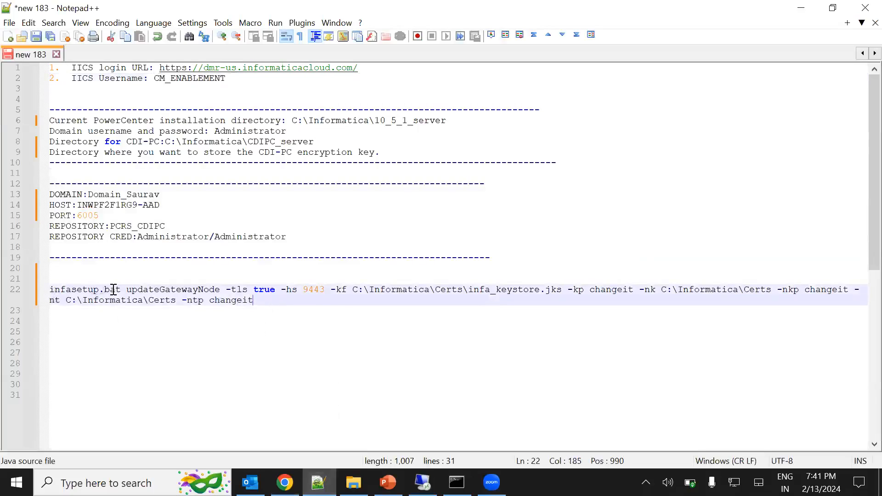
{"action": "double_click", "coordinate": [315, 290]}
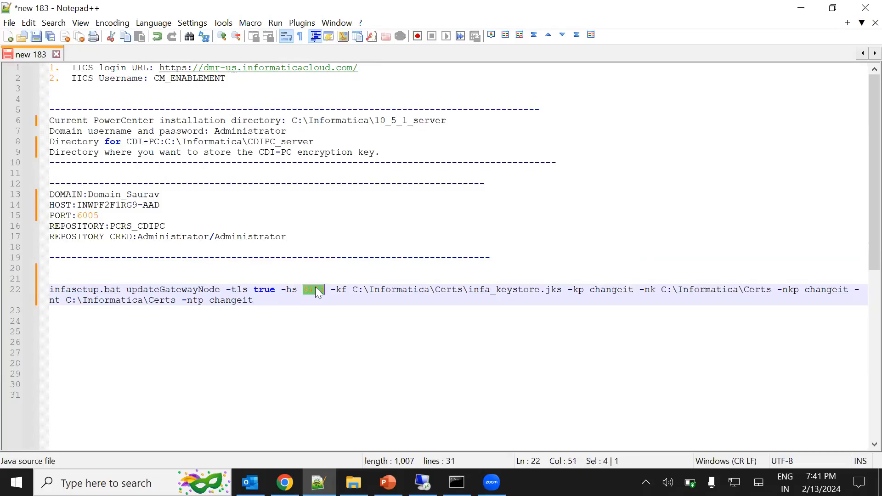
{"action": "left_click", "coordinate": [310, 299]}
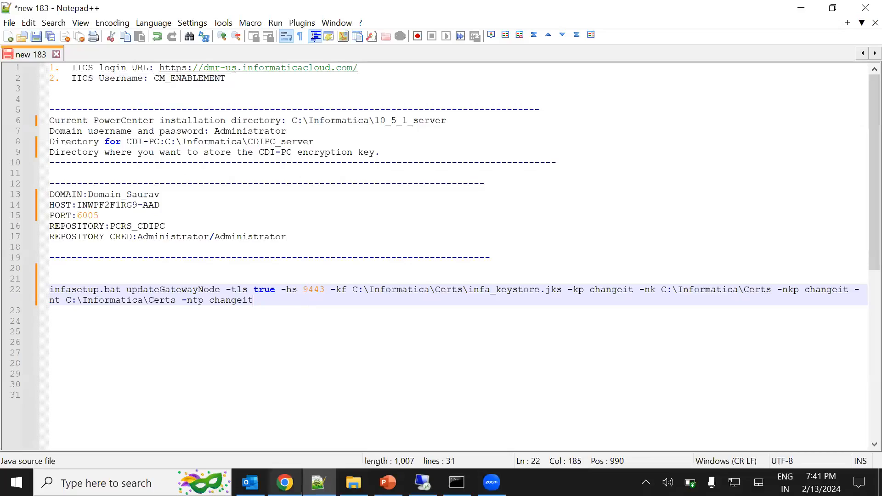
- Return to Informatica Administrator in Chrome and check the domain's Enable Secure Communication property
{"action": "left_click", "coordinate": [285, 483]}
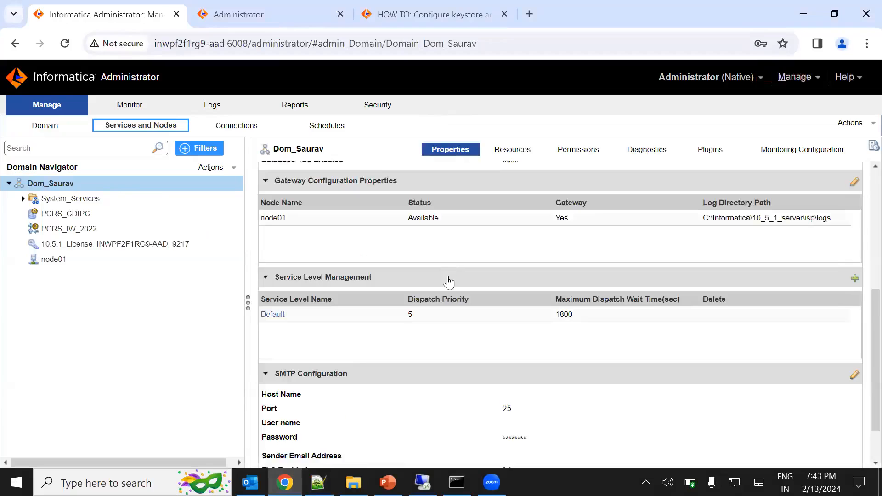
{"action": "scroll", "coordinate": [477, 272], "scroll_direction": "up", "scroll_amount": 5}
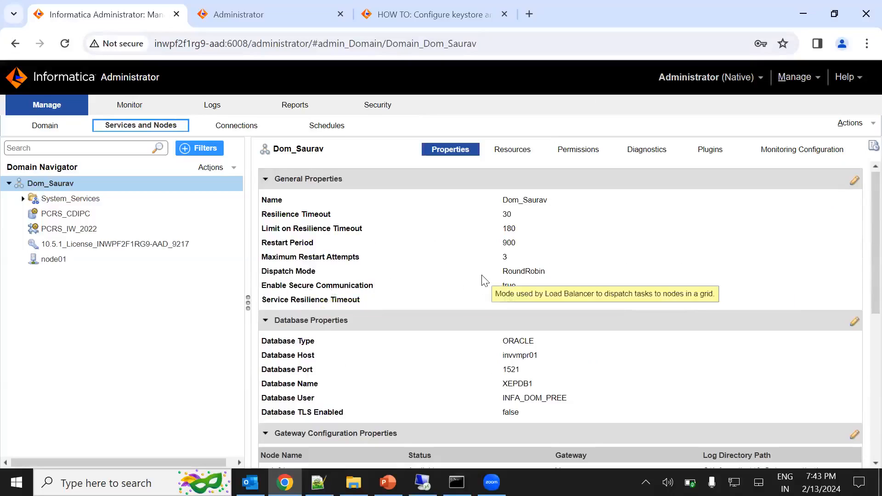
{"action": "mouse_move", "coordinate": [448, 302]}
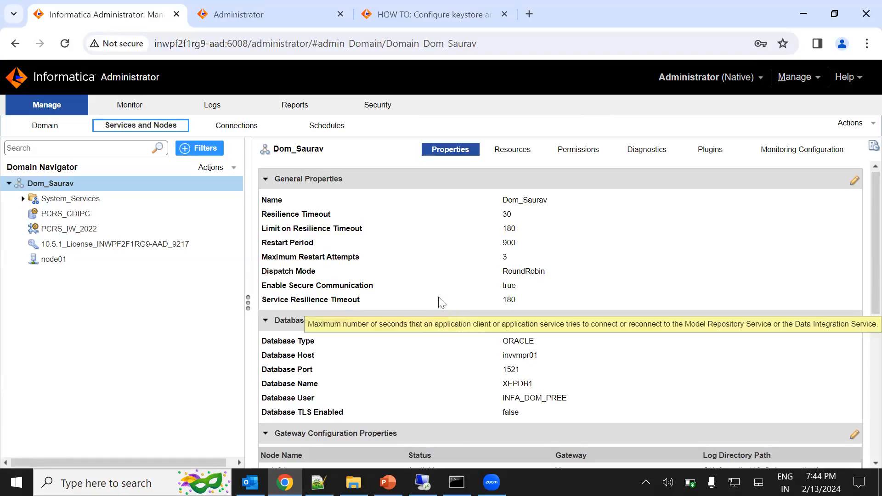
- Switch to Command Prompt and copy the path C:\Informatica\10_5_1_server\tomcat\bin from the current prompt line
{"action": "left_click", "coordinate": [457, 482]}
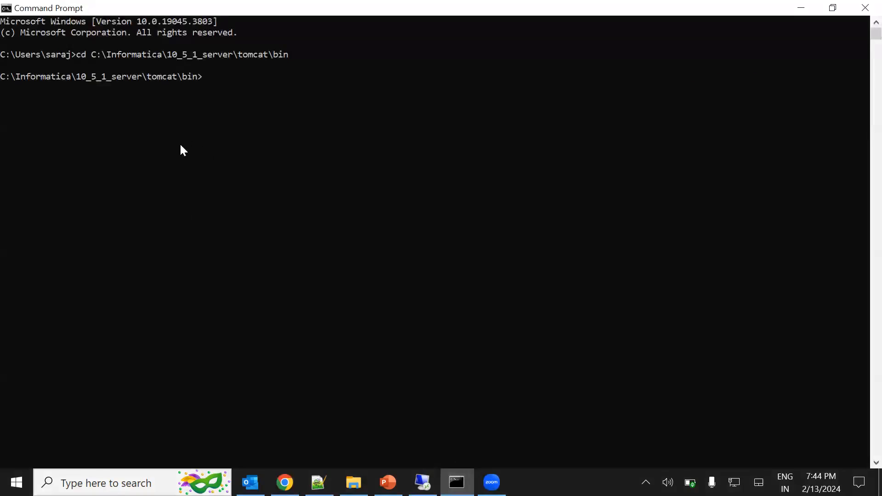
{"action": "left_click_drag", "start_coordinate": [1, 76], "coordinate": [163, 82]}
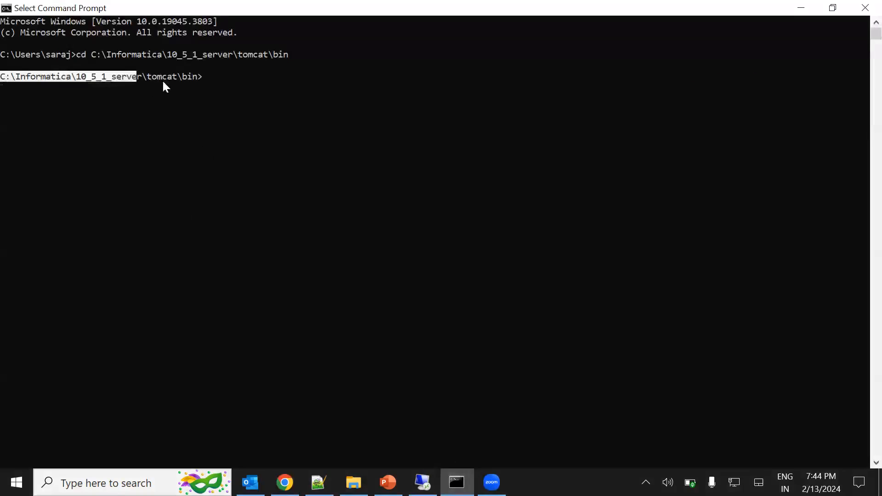
{"action": "right_click", "coordinate": [196, 80]}
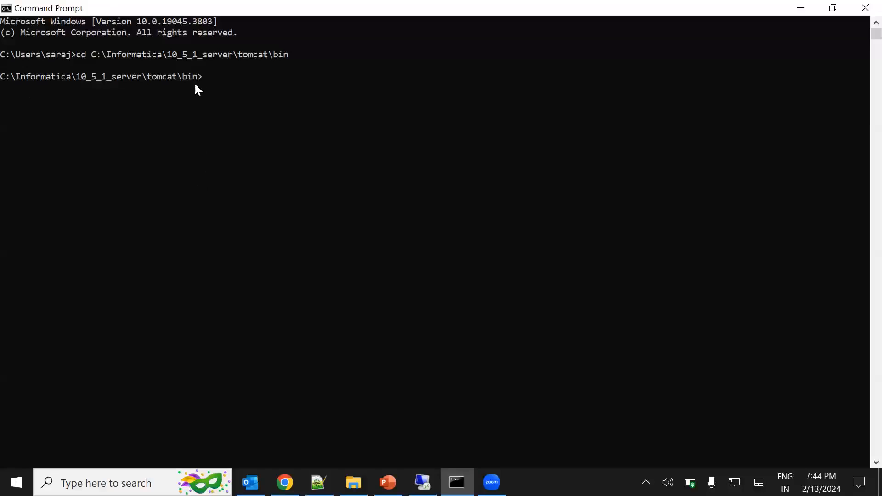
- Close the Command Prompt and reopen it maximized as administrator, entering the account password in the User Account Control request
{"action": "left_click", "coordinate": [862, 10]}
{"action": "left_click", "coordinate": [105, 483]}
{"action": "type", "text": "command"}
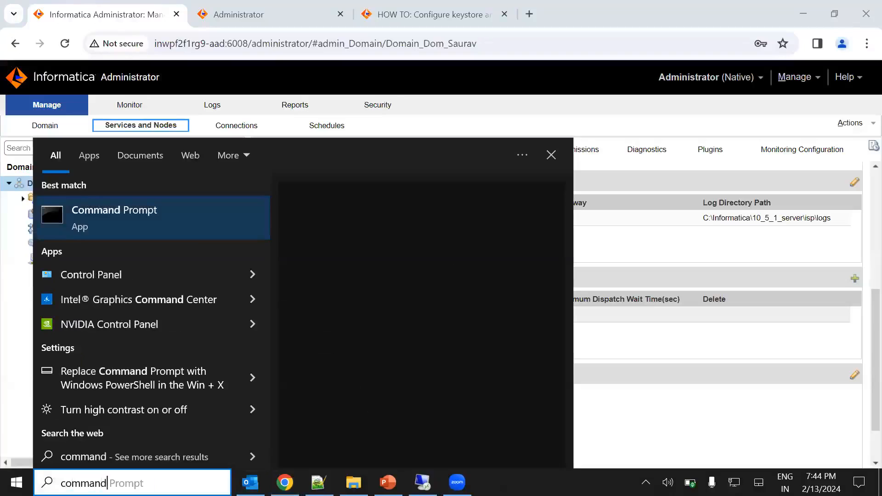
{"action": "right_click", "coordinate": [196, 211]}
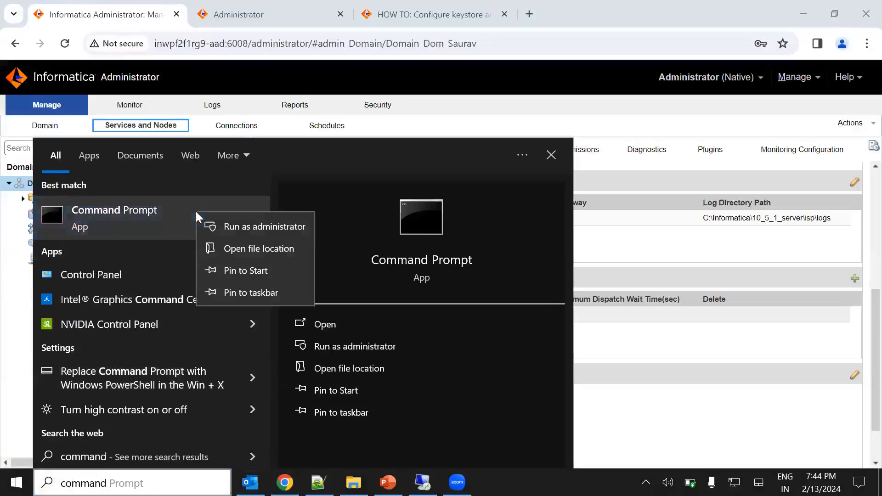
{"action": "left_click", "coordinate": [241, 227]}
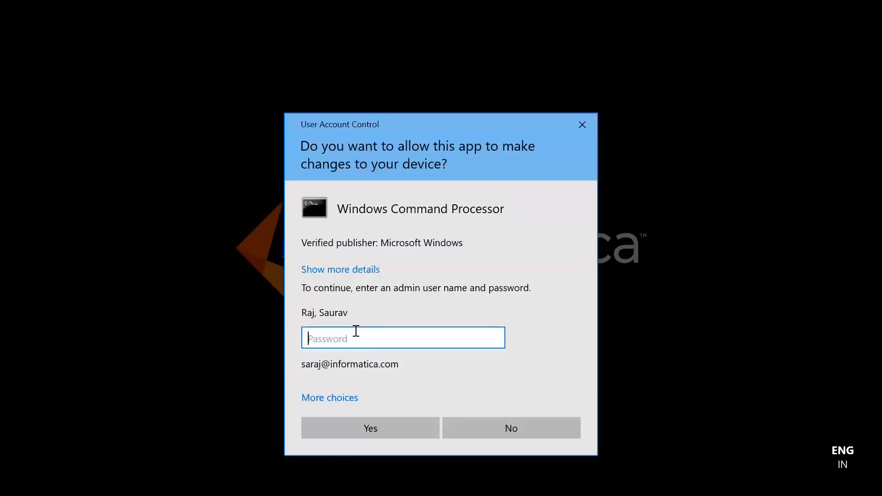
{"action": "type", "text": "••••••"}
{"action": "type", "text": "••"}
{"action": "key", "text": "Return"}
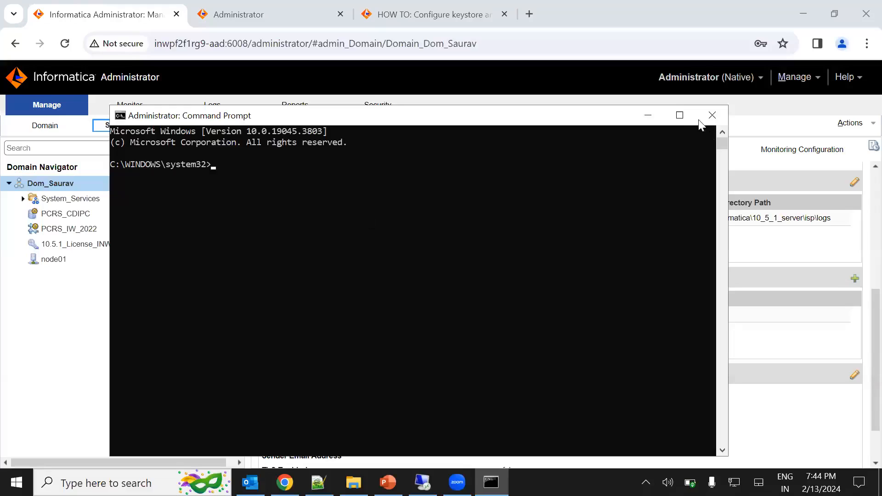
{"action": "left_click", "coordinate": [681, 116]}
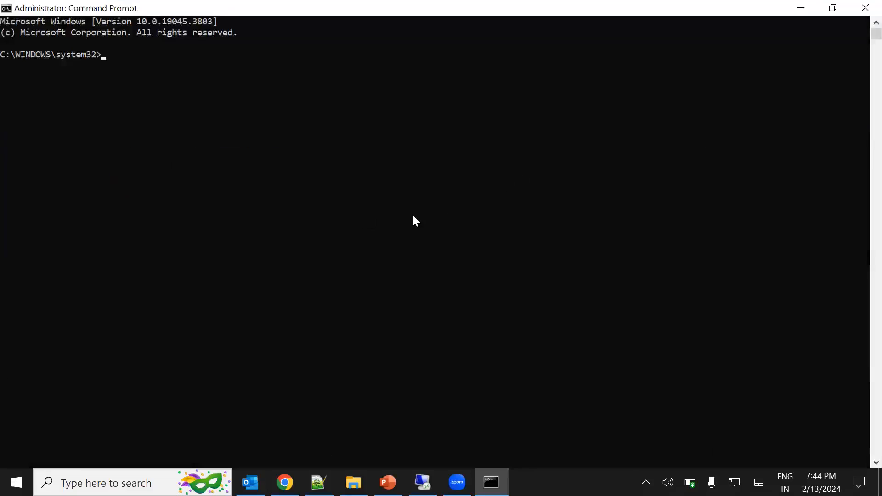
- Shut down the Informatica services by running infaservice.bat shutdown from C:\Informatica\10_5_1_server\tomcat\bin
{"action": "type", "text": "cd"}
{"action": "type", "text": "C:\\Informatica\\10_5_1_server\\tomcat\\bin"}
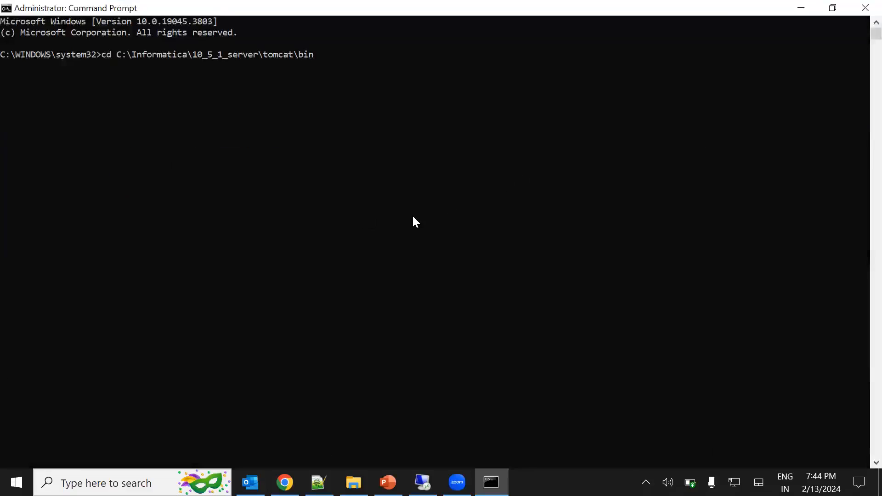
{"action": "key", "text": "Return"}
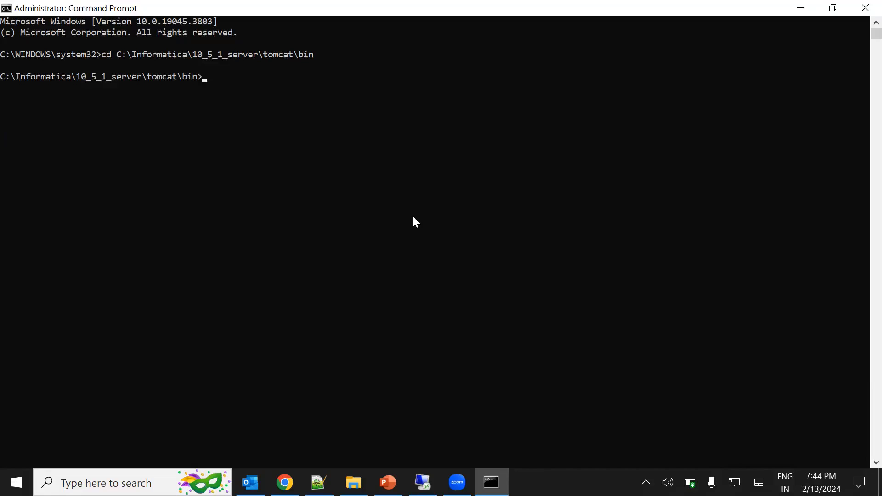
{"action": "type", "text": "infaservice.bat shutdown"}
{"action": "key", "text": "Return"}
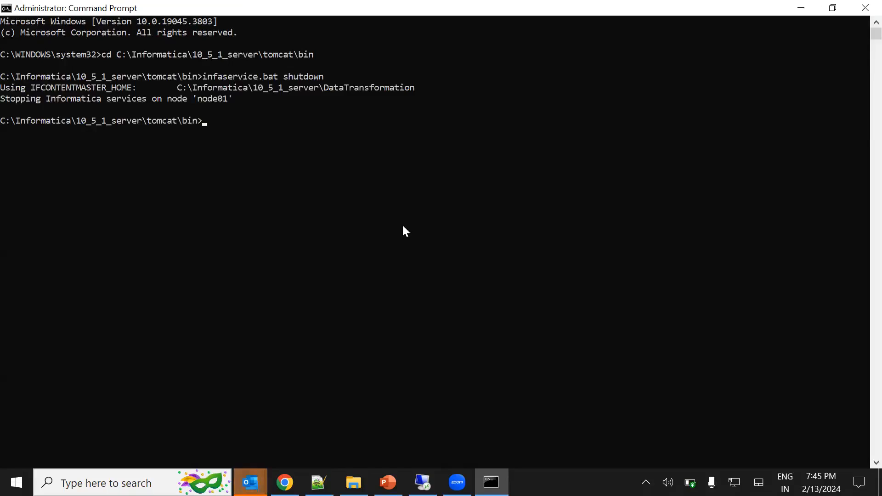
- Copy the complete infasetup.bat updateGatewayNode command from the notes in Notepad++
{"action": "left_click", "coordinate": [318, 481]}
{"action": "left_click", "coordinate": [266, 353]}
{"action": "left_click_drag", "start_coordinate": [253, 300], "coordinate": [46, 289]}
{"action": "key", "text": "ctrl+c"}
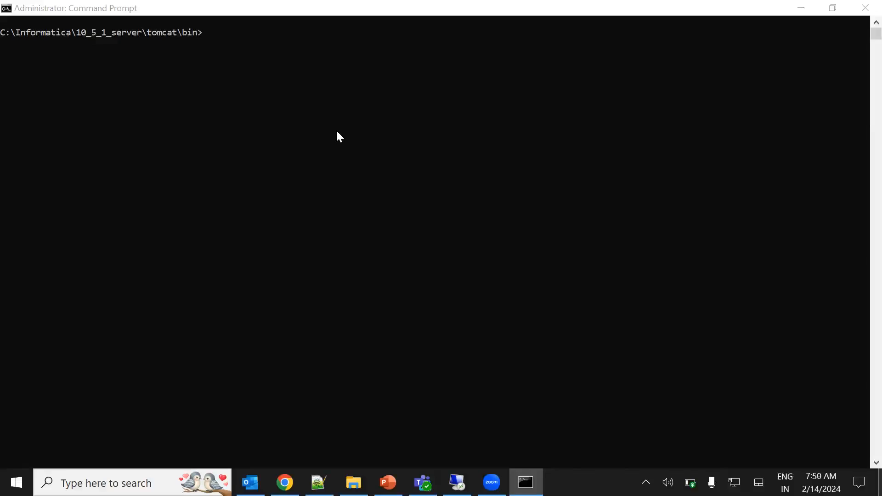
- Change to ../../isp/bin in the administrator Command Prompt and run the copied updateGatewayNode command with -tls true, -hs 9443 and the keystore and truststore passwords
{"action": "left_click", "coordinate": [245, 57]}
{"action": "type", "text": "cd ../../"}
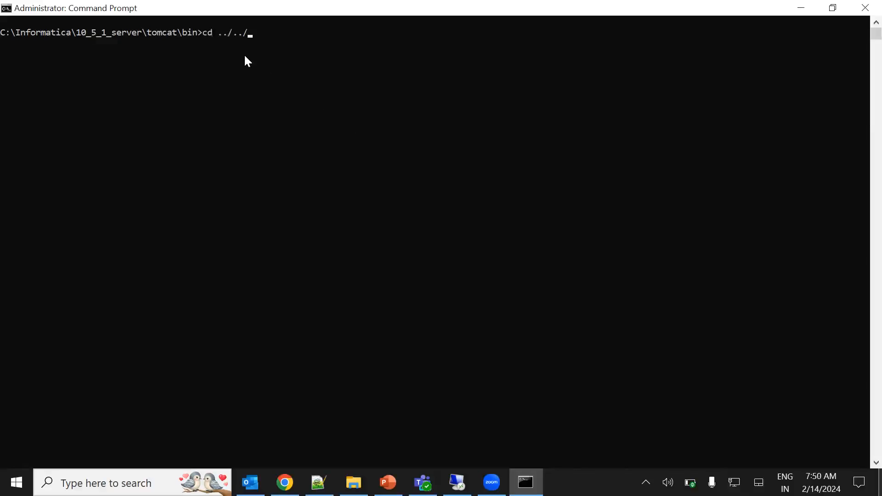
{"action": "type", "text": "isp/bin"}
{"action": "key", "text": "Return"}
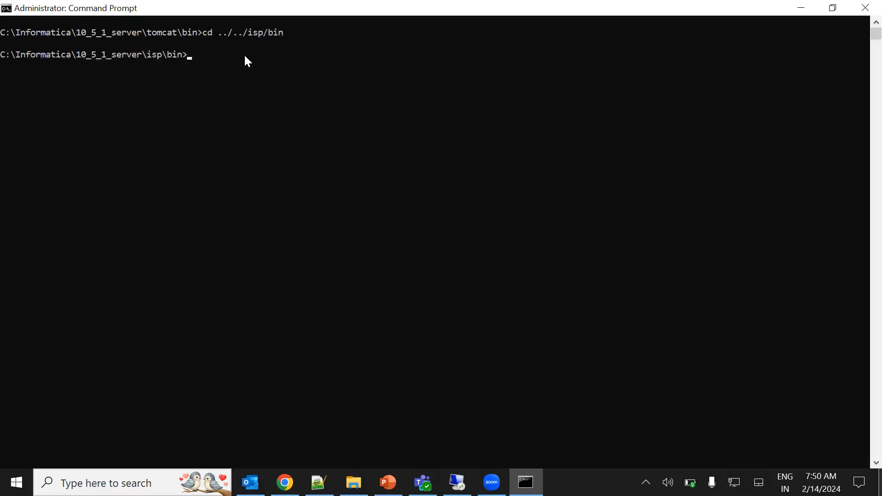
{"action": "key", "text": "ctrl+v"}
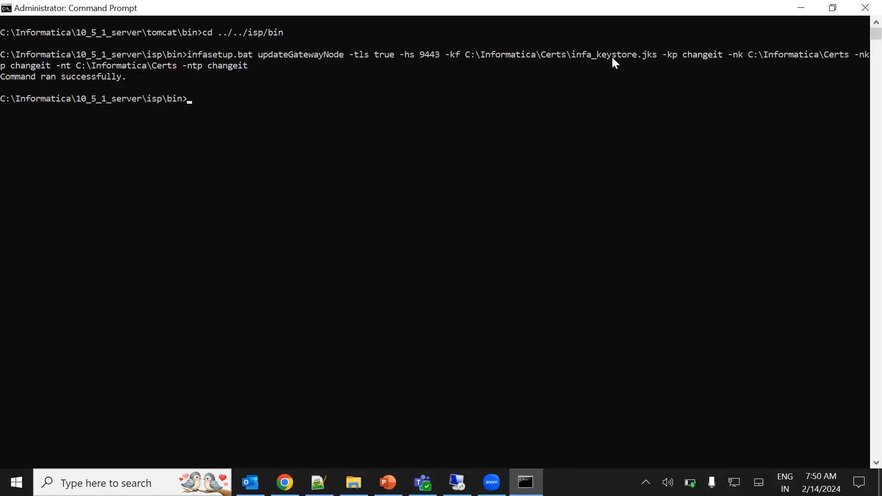
- Open the C:\Informatica\Certs folder in File Explorer to check the keystore and truststore files used by the gateway node
{"action": "left_click", "coordinate": [353, 482]}
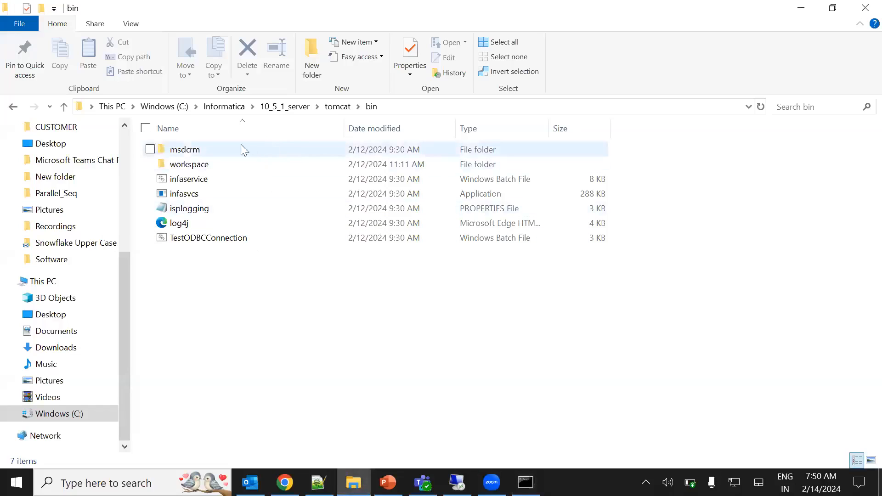
{"action": "left_click", "coordinate": [224, 107]}
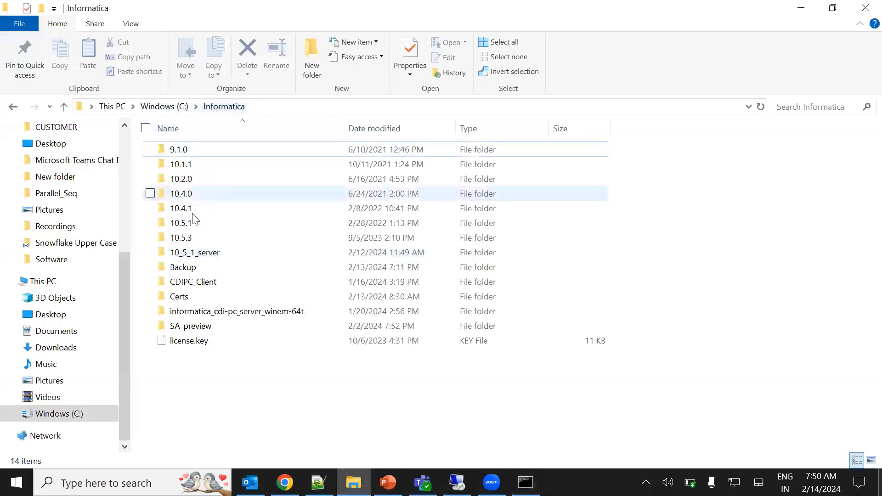
{"action": "left_click", "coordinate": [202, 256]}
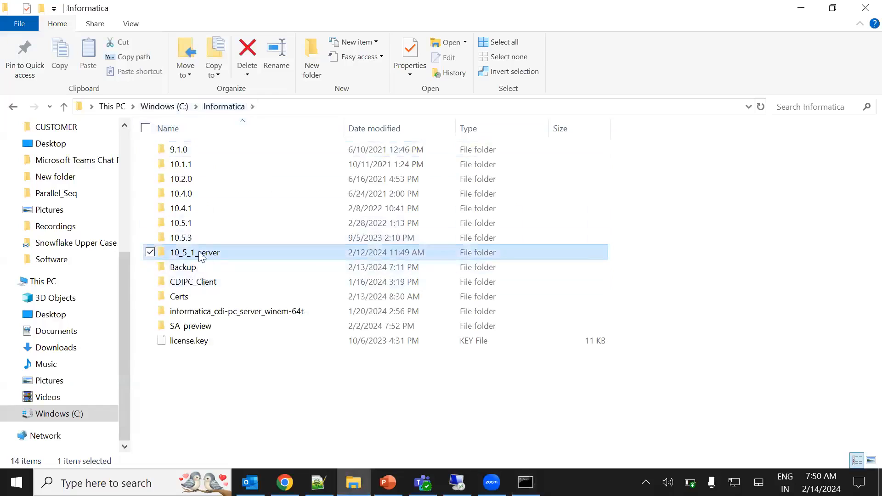
{"action": "double_click", "coordinate": [192, 297]}
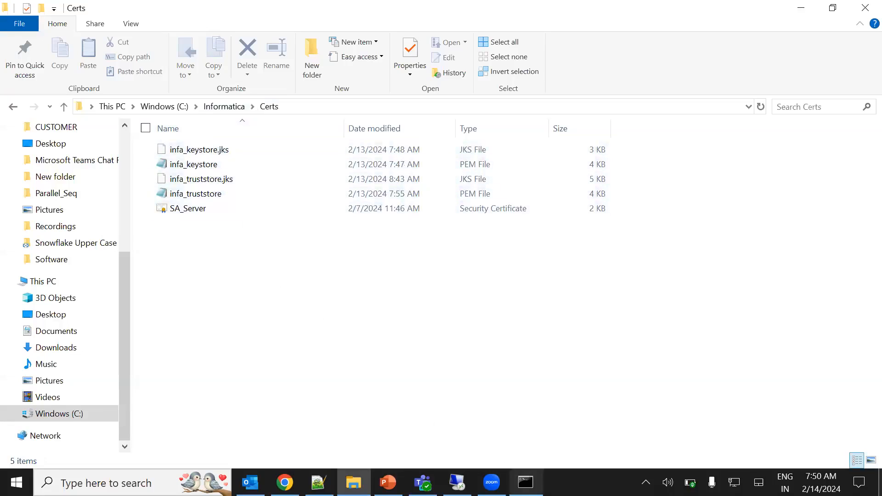
- Change to ../../tomcat/bin in the administrator Command Prompt and start the Informatica services with infaservice.bat startup
{"action": "left_click", "coordinate": [526, 482]}
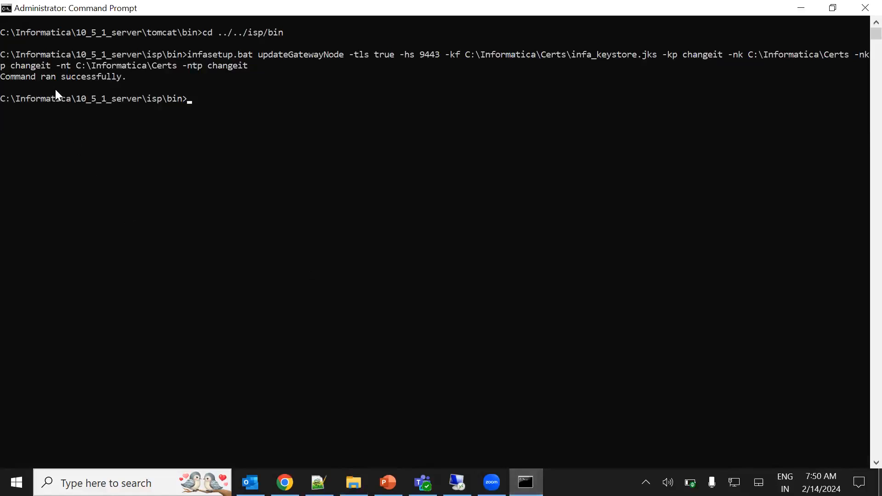
{"action": "type", "text": "cd."}
{"action": "type", "text": "./"}
{"action": "type", "text": "../to"}
{"action": "type", "text": "mvat"}
{"action": "key", "text": "BackSpace"}
{"action": "key", "text": "BackSpace"}
{"action": "key", "text": "BackSpace"}
{"action": "type", "text": "cat/bin"}
{"action": "key", "text": "Return"}
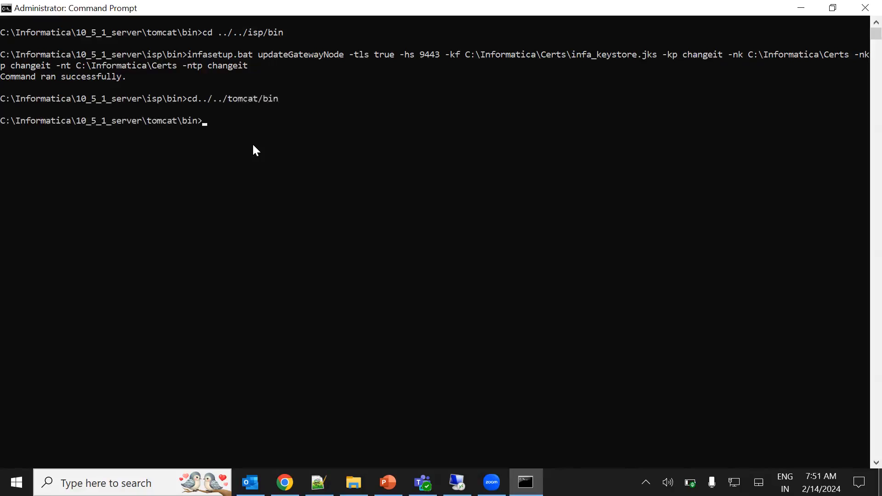
{"action": "type", "text": "infaservice.bat startup"}
{"action": "key", "text": "Return"}
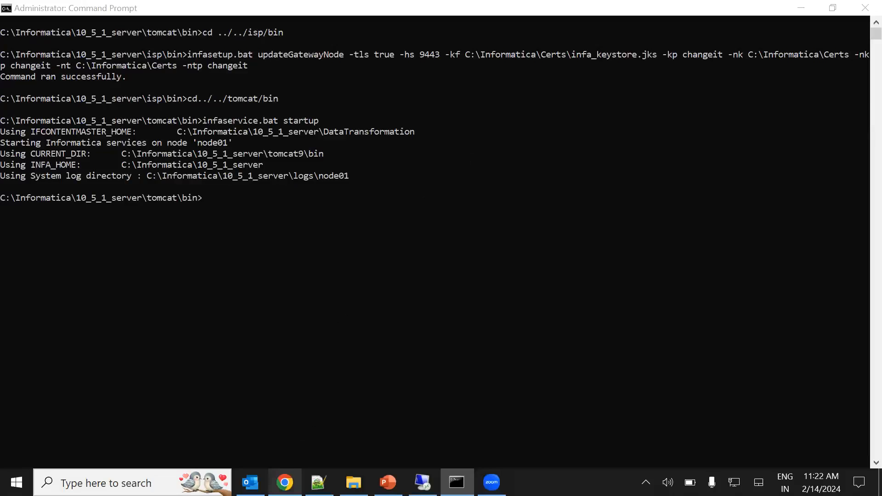
{"action": "left_click", "coordinate": [285, 483]}
{"action": "key", "text": "Return"}
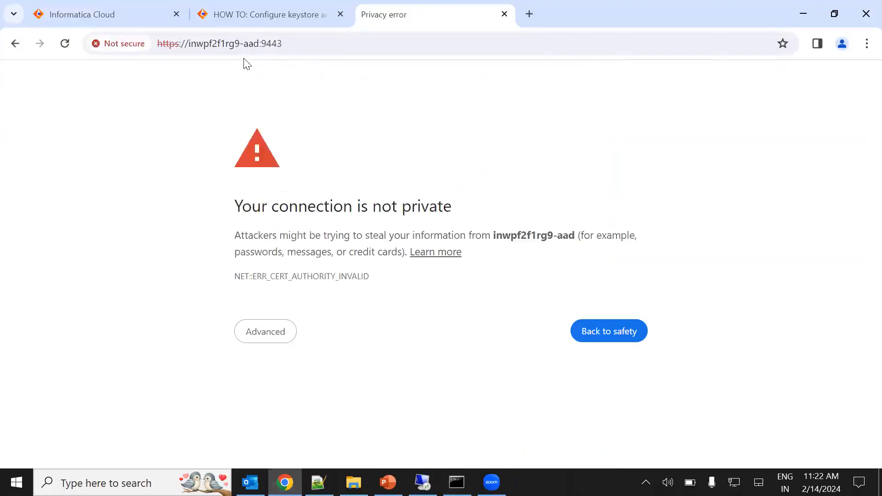
{"action": "left_click", "coordinate": [275, 334]}
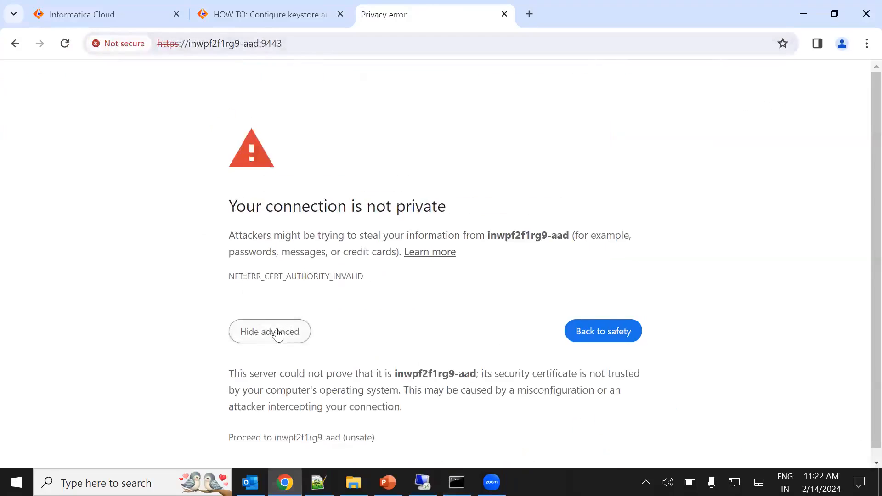
{"action": "left_click", "coordinate": [299, 428]}
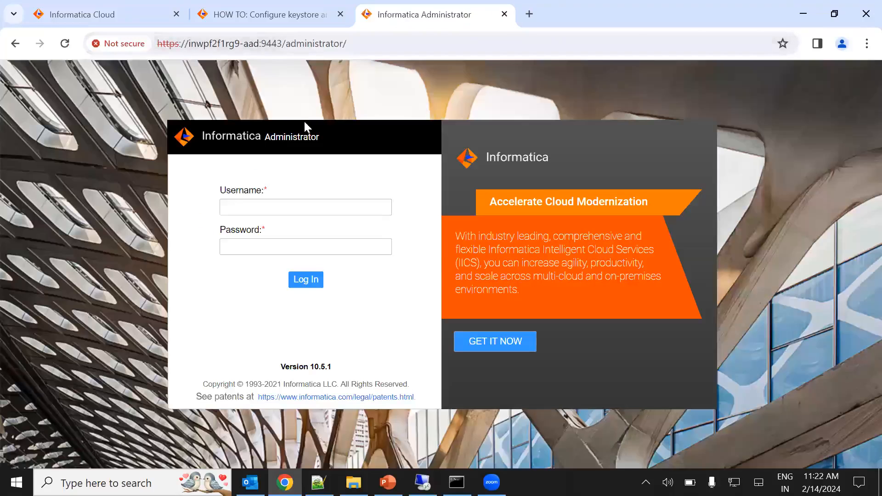
- Log in to Informatica Administrator with the user name Administrator and the account password
{"action": "double_click", "coordinate": [290, 137]}
{"action": "left_click", "coordinate": [255, 204]}
{"action": "type", "text": "Administrator"}
{"action": "left_click", "coordinate": [251, 245]}
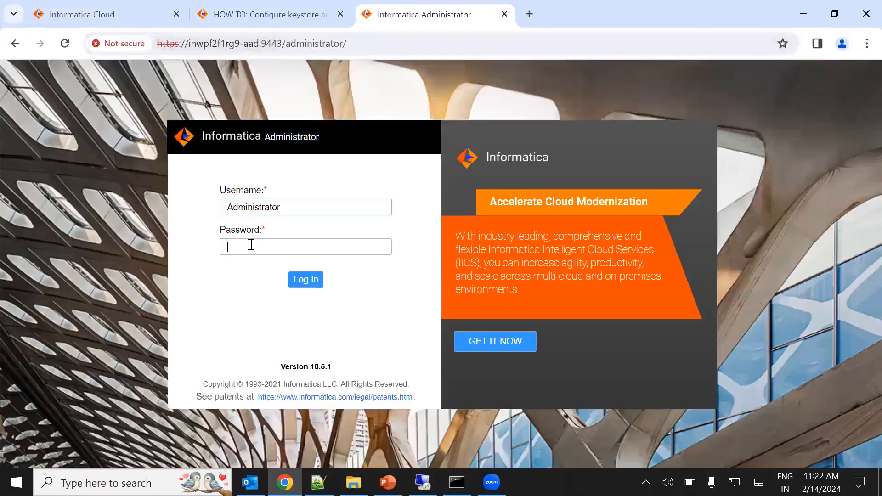
{"action": "key", "text": "ctrl+v"}
{"action": "left_click", "coordinate": [305, 279]}
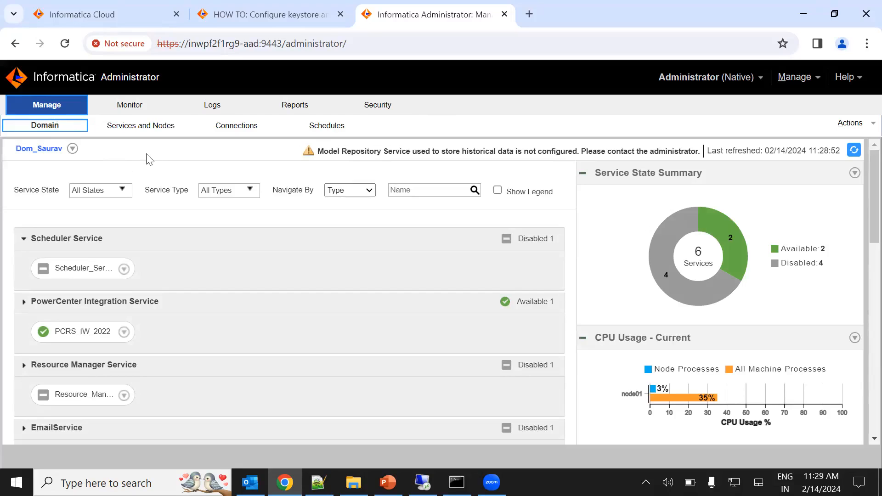
- Check the domain's secure communication setting, node01's HTTPS and keystore properties, and the status of the PCRS_CDIPC and PCRS_IW_2022 services
{"action": "left_click", "coordinate": [121, 129]}
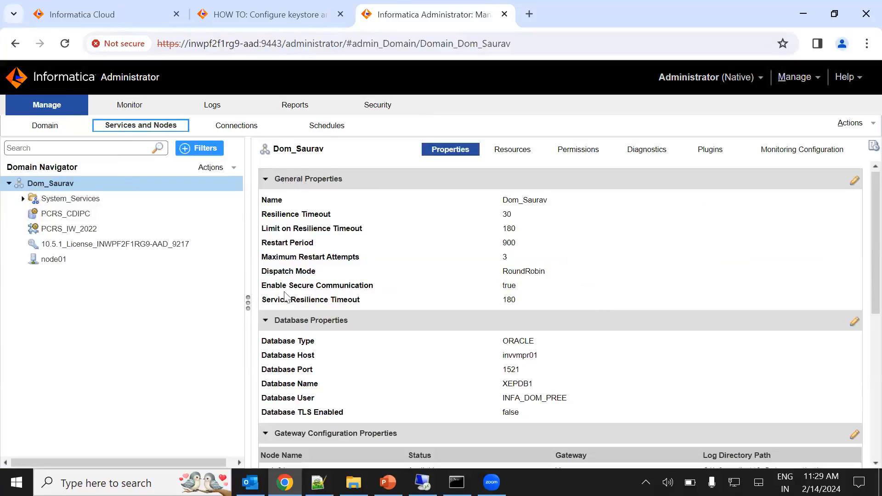
{"action": "left_click", "coordinate": [60, 262]}
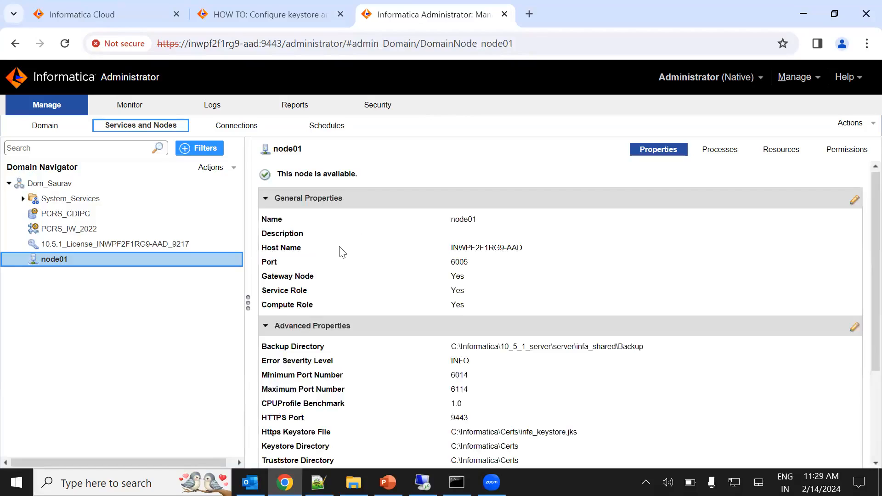
{"action": "scroll", "coordinate": [482, 310], "scroll_direction": "down", "scroll_amount": 2}
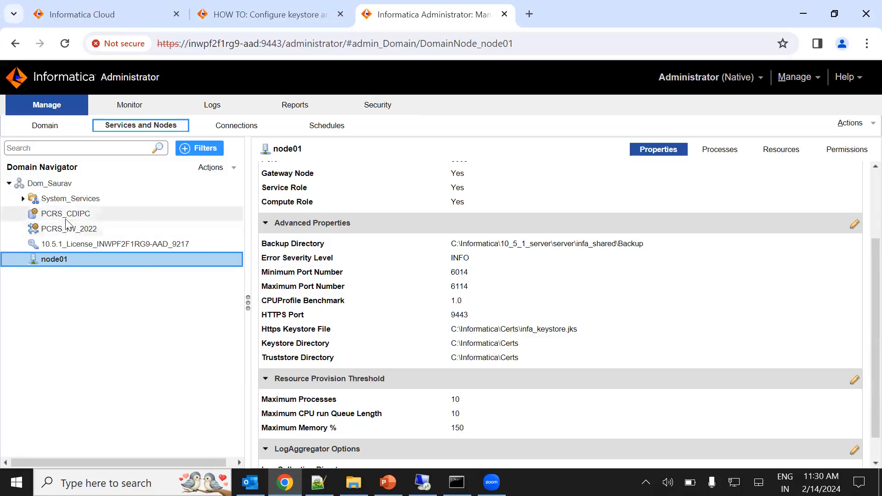
{"action": "left_click", "coordinate": [103, 213]}
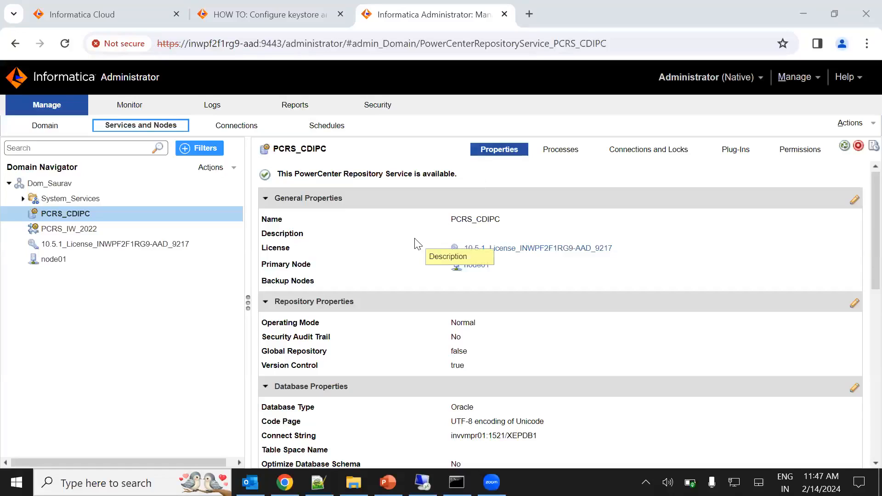
{"action": "left_click", "coordinate": [64, 229]}
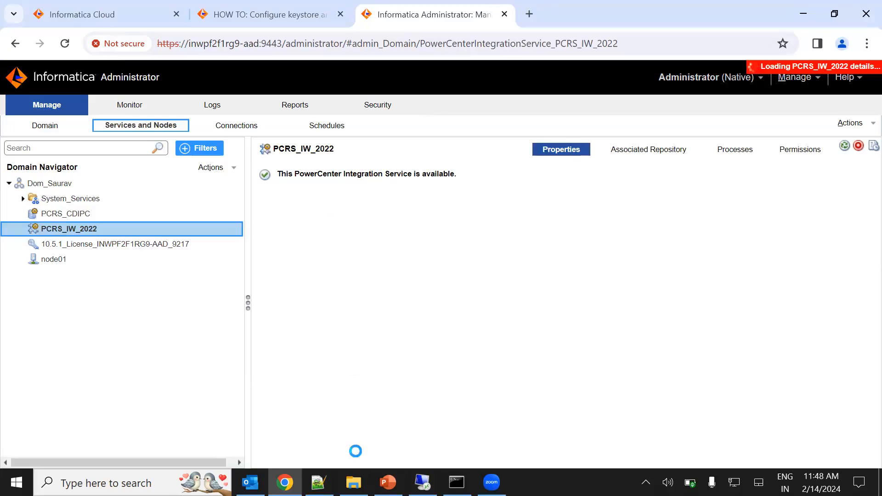
- Copy the informatica_cdi-pc_server_winem-64t folder path from File Explorer and change to that directory in the administrator Command Prompt
{"action": "left_click", "coordinate": [354, 482]}
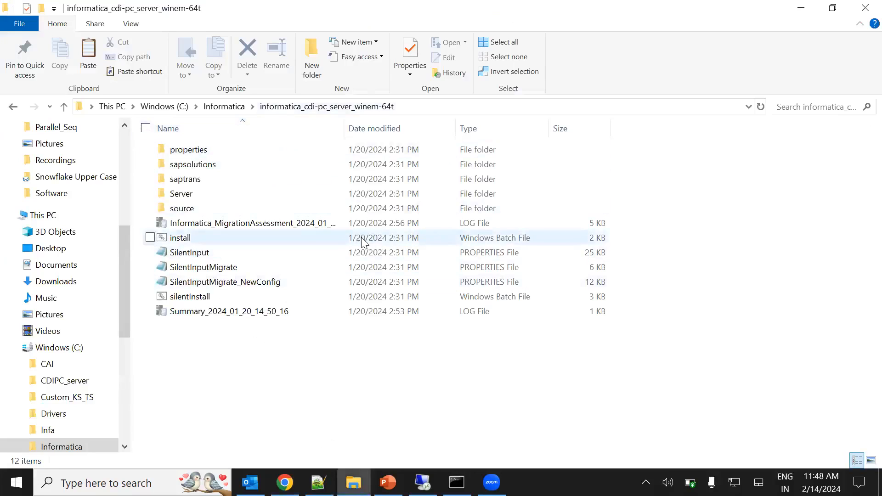
{"action": "left_click", "coordinate": [433, 108]}
{"action": "key", "text": "ctrl+c"}
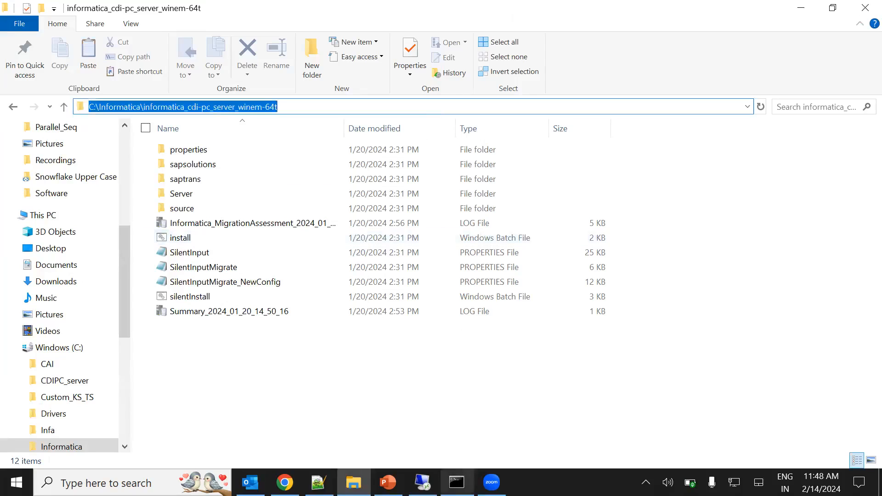
{"action": "key", "text": "alt+Tab"}
{"action": "type", "text": "cd"}
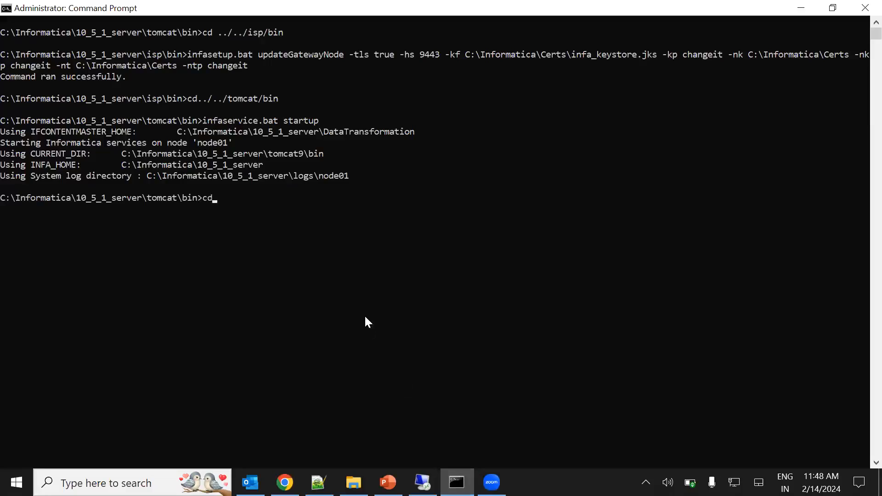
{"action": "key", "text": "ctrl+v"}
{"action": "key", "text": "Return"}
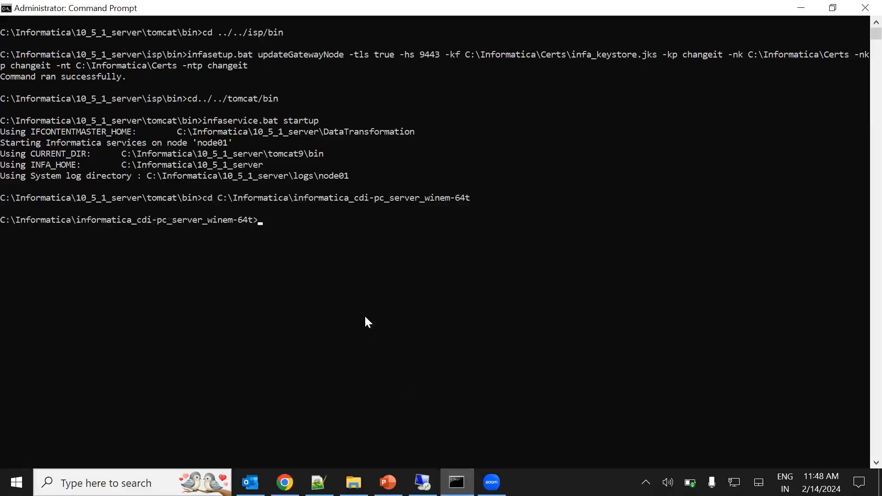
- Run install.bat and start the CDI-PC installer with the Migrate to CDI-PC option
{"action": "type", "text": "install.bat"}
{"action": "key", "text": "Return"}
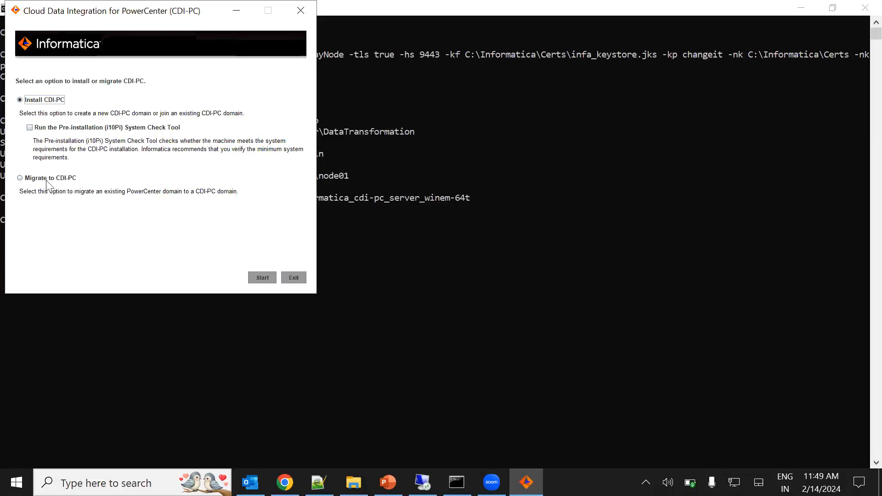
{"action": "left_click", "coordinate": [20, 177]}
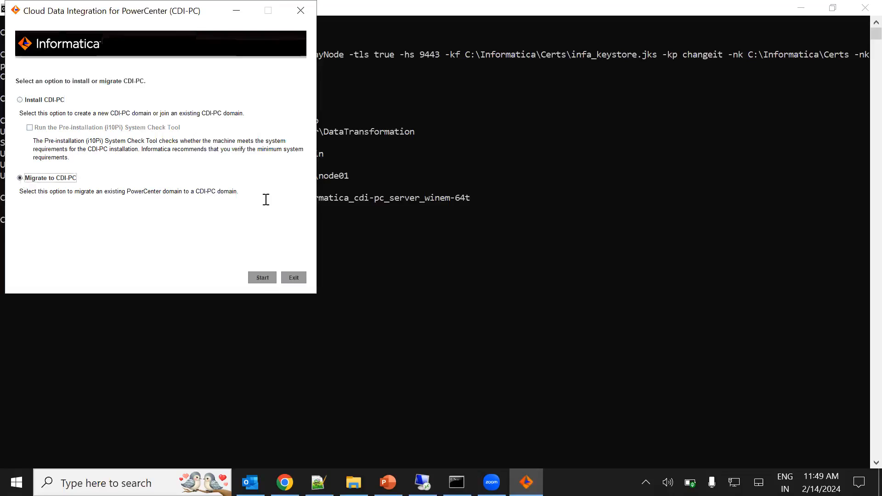
{"action": "left_click", "coordinate": [262, 278]}
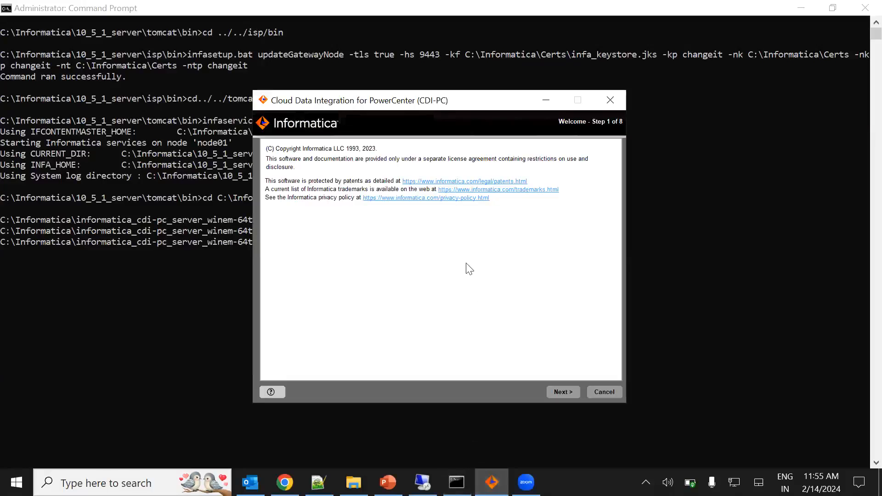
- Continue past the welcome and migration prerequisites pages, accepting the update of the current registries with the installation
{"action": "left_click", "coordinate": [568, 392]}
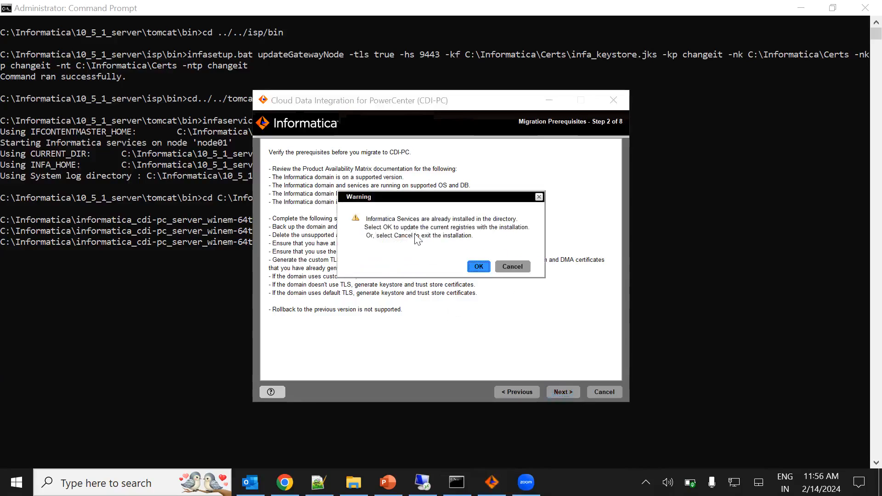
{"action": "left_click", "coordinate": [479, 266]}
{"action": "left_click", "coordinate": [477, 266]}
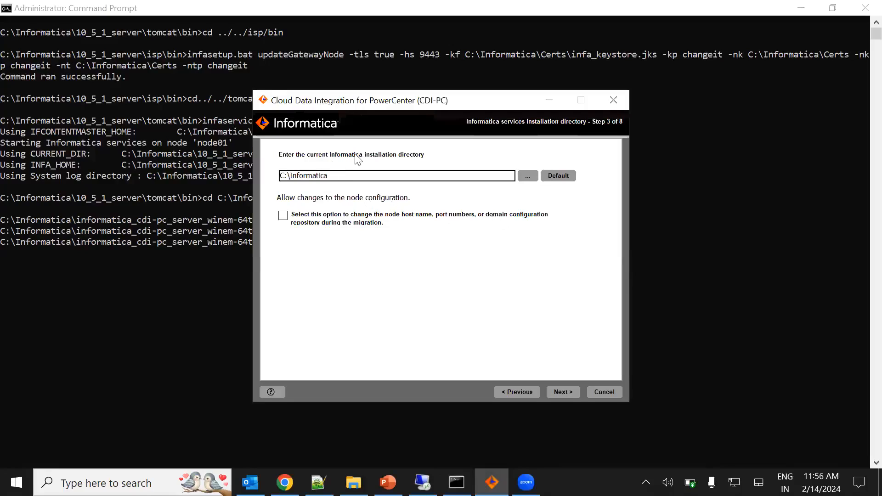
- Set the current Informatica installation directory to C:\Informatica\10_5_1_server and continue without allowing node configuration changes
{"action": "left_click", "coordinate": [525, 176]}
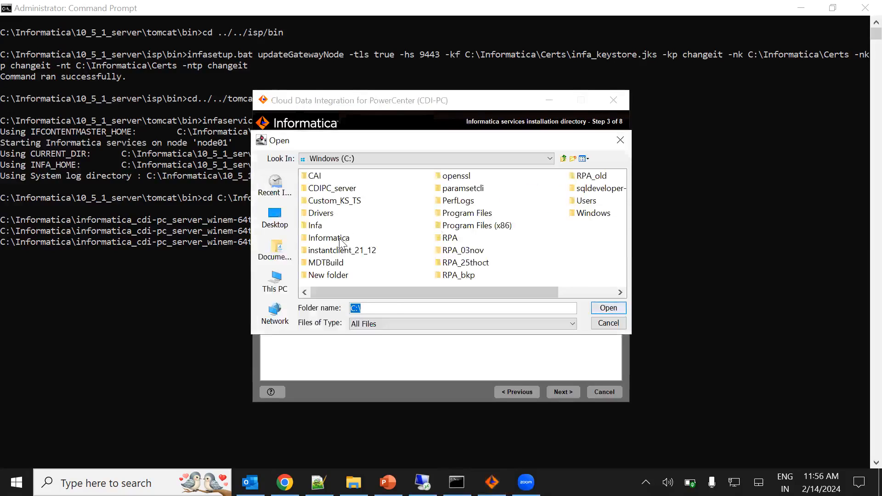
{"action": "left_click", "coordinate": [340, 242]}
{"action": "double_click", "coordinate": [366, 240]}
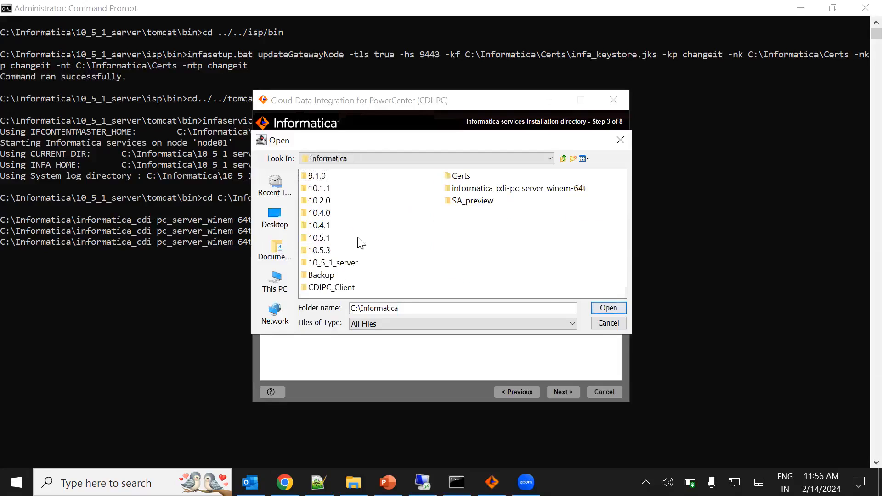
{"action": "left_click", "coordinate": [350, 262]}
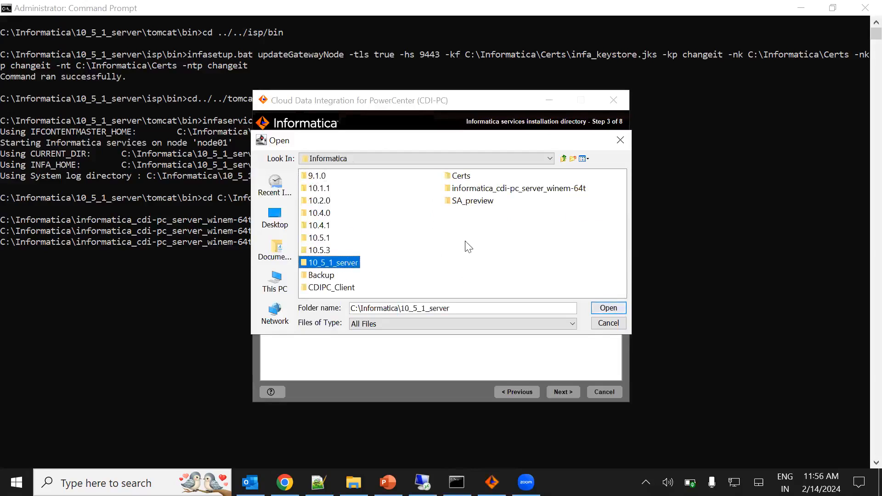
{"action": "key", "text": "Return"}
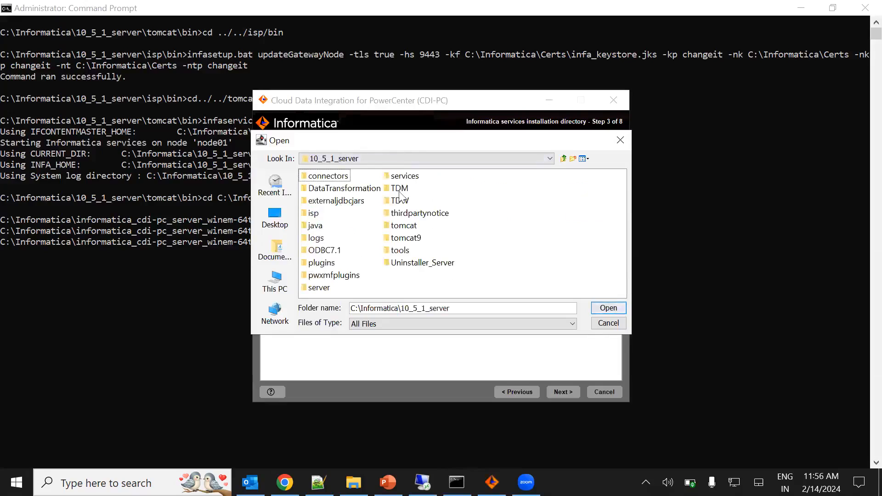
{"action": "left_click", "coordinate": [601, 309]}
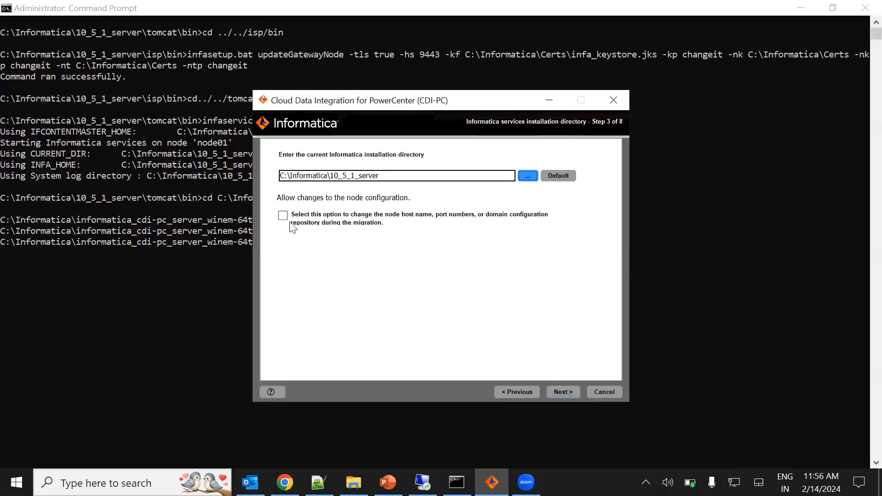
{"action": "left_click", "coordinate": [562, 393]}
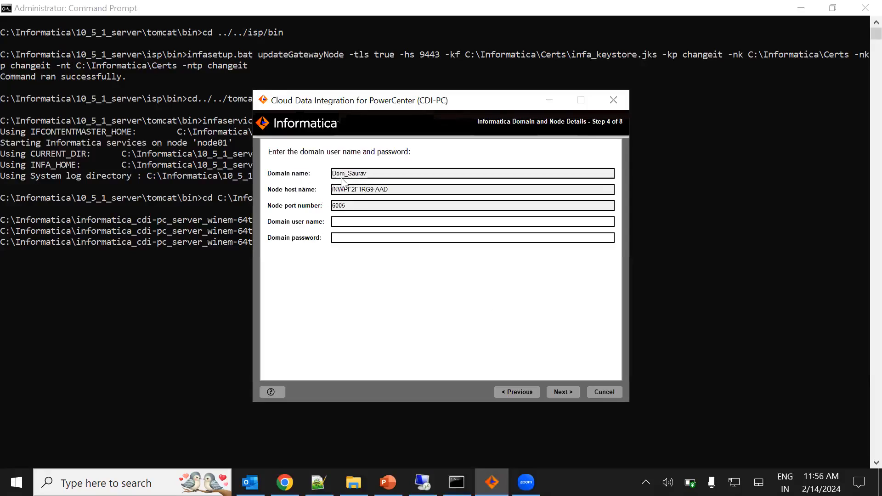
- Enter Administrator as the domain user name with the domain password, and continue past the migration assessment summary to the migration directory page
{"action": "left_click", "coordinate": [345, 223]}
{"action": "type", "text": "Administrator"}
{"action": "left_click", "coordinate": [348, 238]}
{"action": "type", "text": "●●●●●●●●●●●●●"}
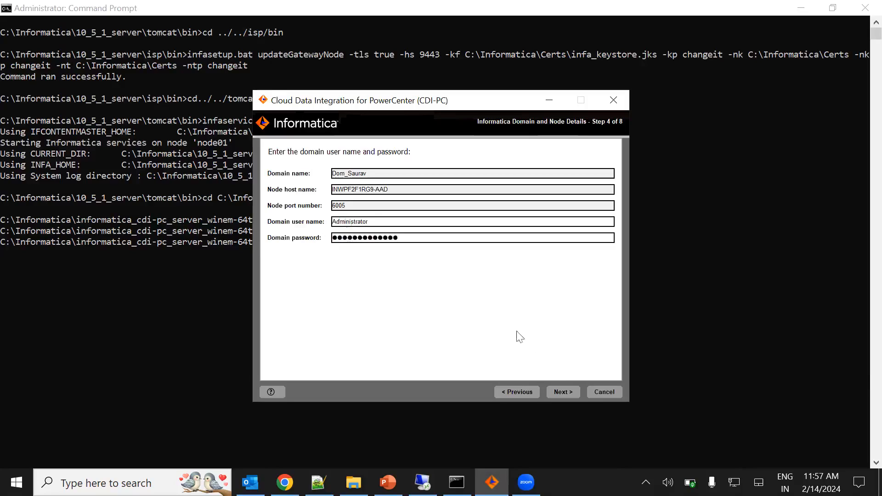
{"action": "left_click", "coordinate": [562, 391]}
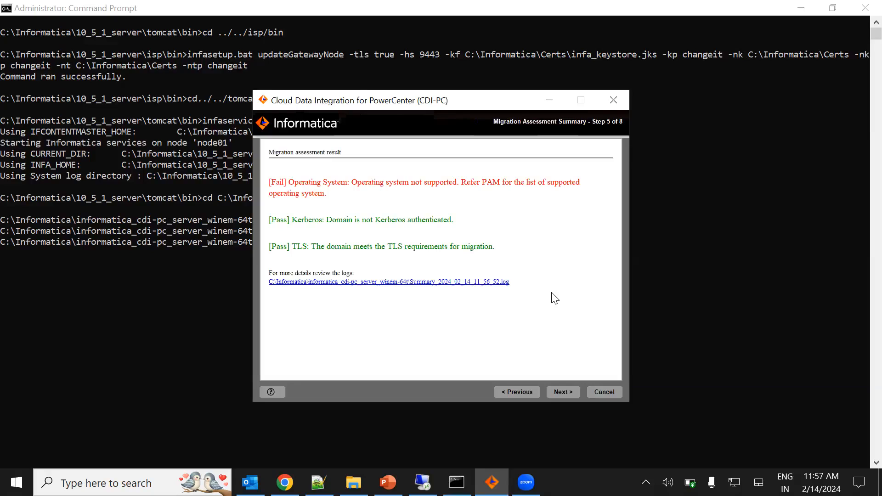
{"action": "left_click", "coordinate": [563, 391]}
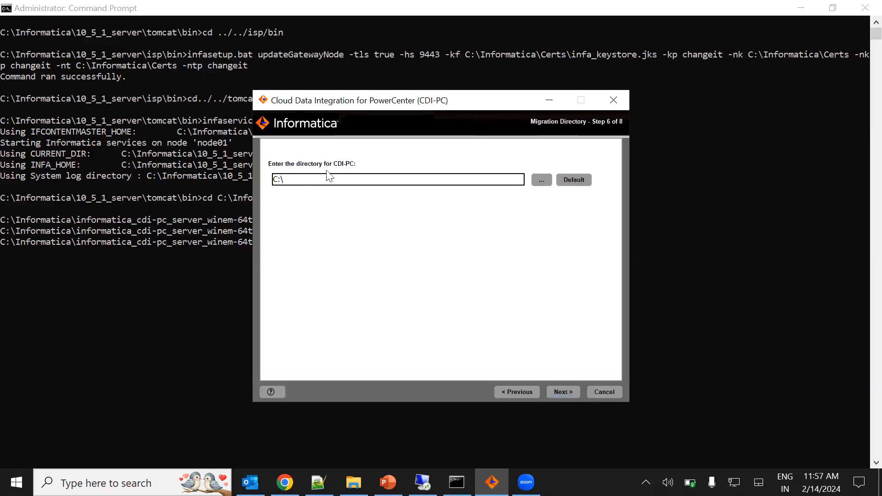
- Set the CDI-PC migration directory to C:\CDIPC_server and continue to the domain security page
{"action": "left_click", "coordinate": [539, 181]}
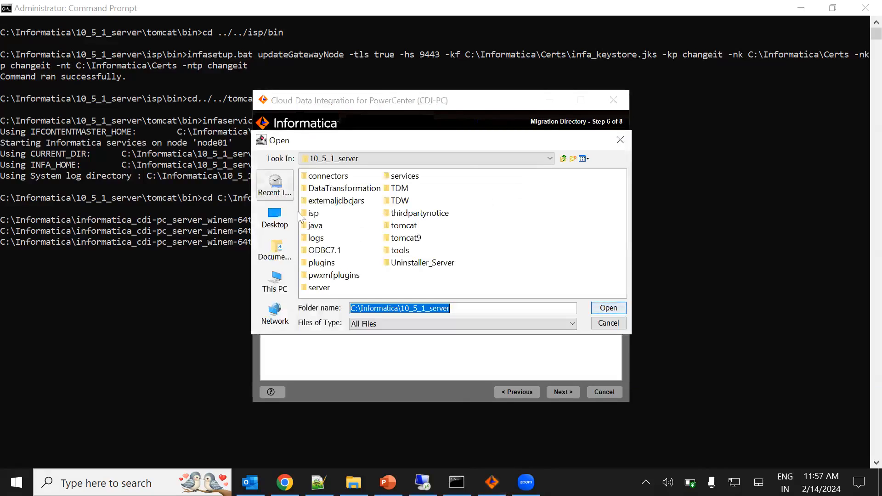
{"action": "left_click", "coordinate": [539, 159]}
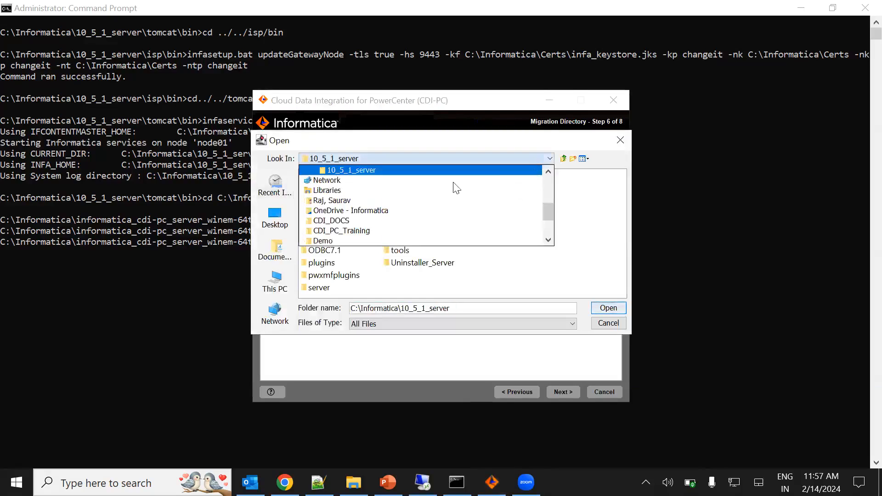
{"action": "scroll", "coordinate": [410, 207], "scroll_direction": "up", "scroll_amount": 1}
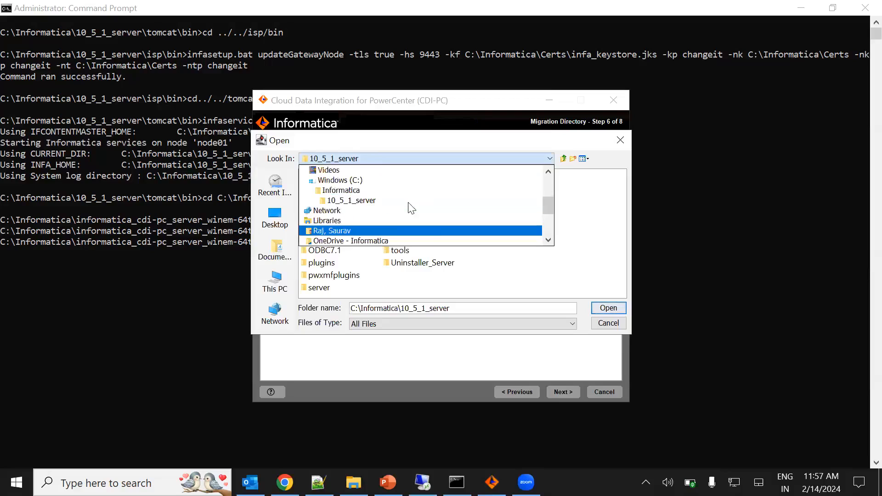
{"action": "left_click", "coordinate": [350, 180]}
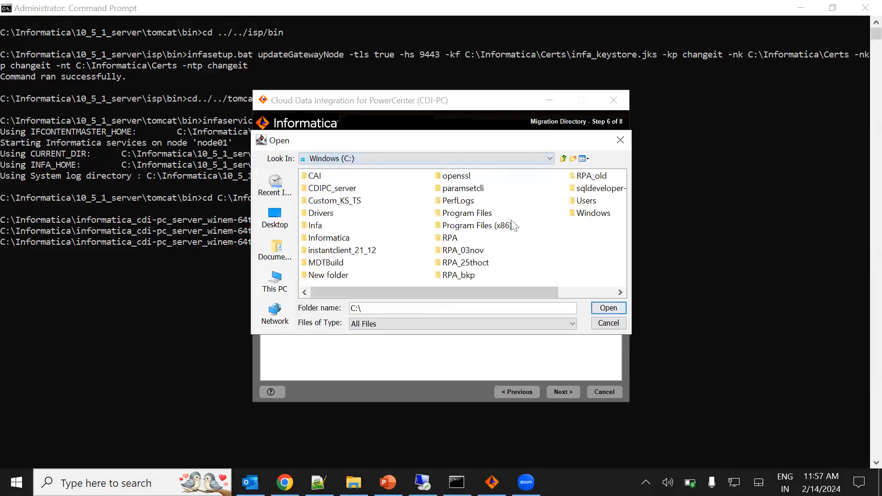
{"action": "left_click", "coordinate": [345, 188]}
{"action": "double_click", "coordinate": [345, 187]}
{"action": "left_click", "coordinate": [615, 308]}
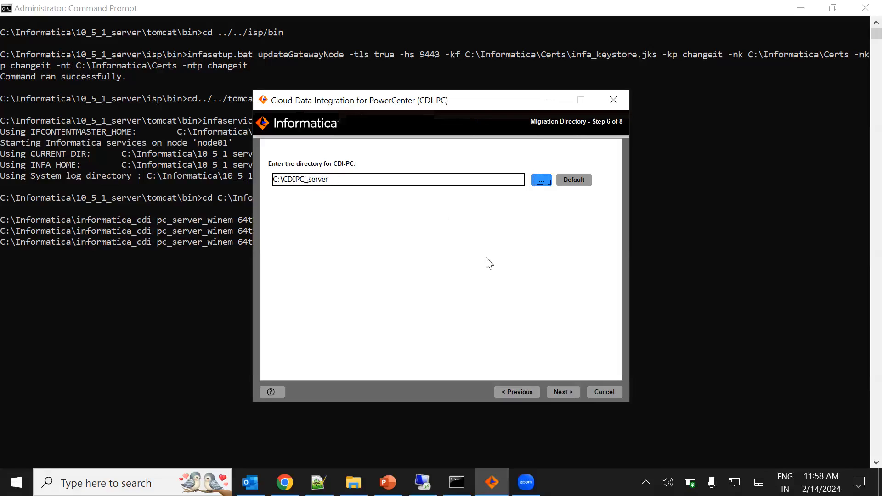
{"action": "left_click", "coordinate": [567, 390]}
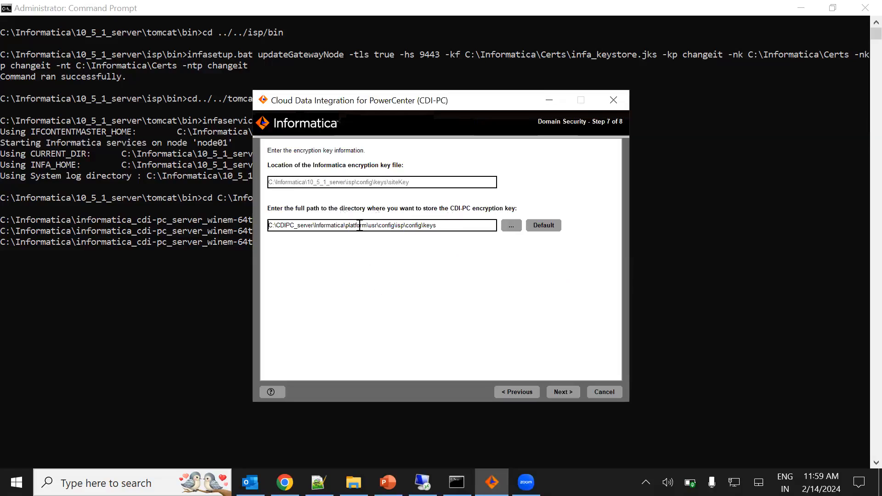
- Accept the default CDI-PC encryption key directory and start the migration install, acknowledging the domain shutdown warning
{"action": "left_click", "coordinate": [565, 392]}
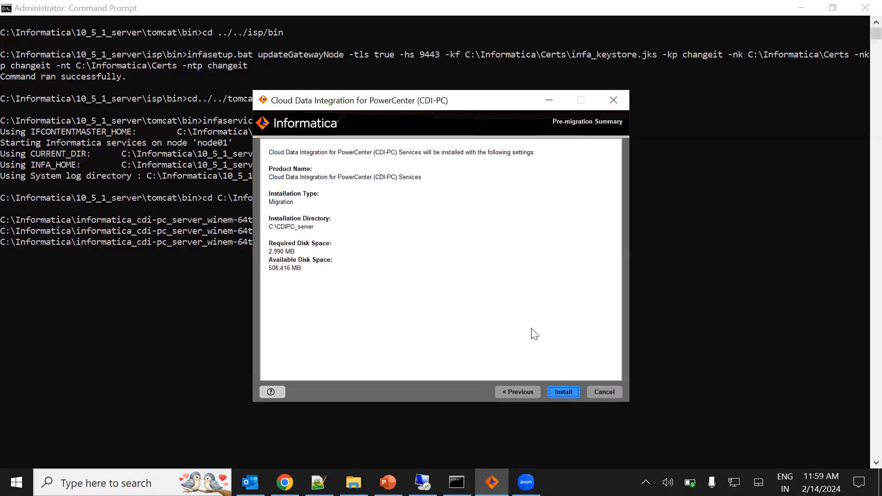
{"action": "left_click", "coordinate": [564, 392]}
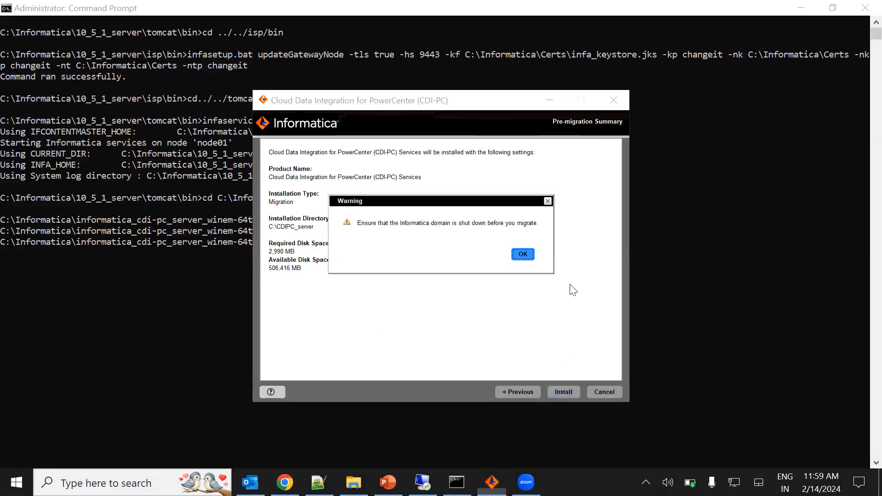
{"action": "left_click", "coordinate": [521, 255]}
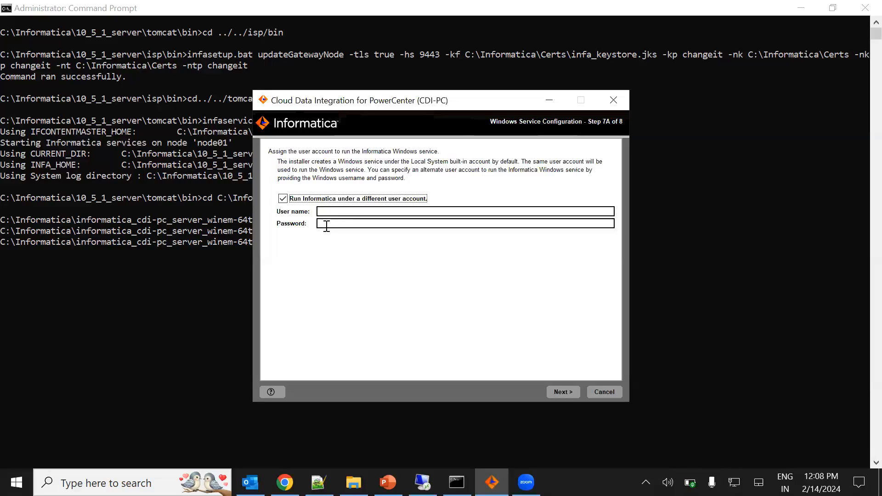
- Turn off running Informatica under a different user account, continue to the post-migration summary, and select the Informatica Administrator tool URL
{"action": "left_click", "coordinate": [283, 199]}
{"action": "left_click", "coordinate": [561, 391]}
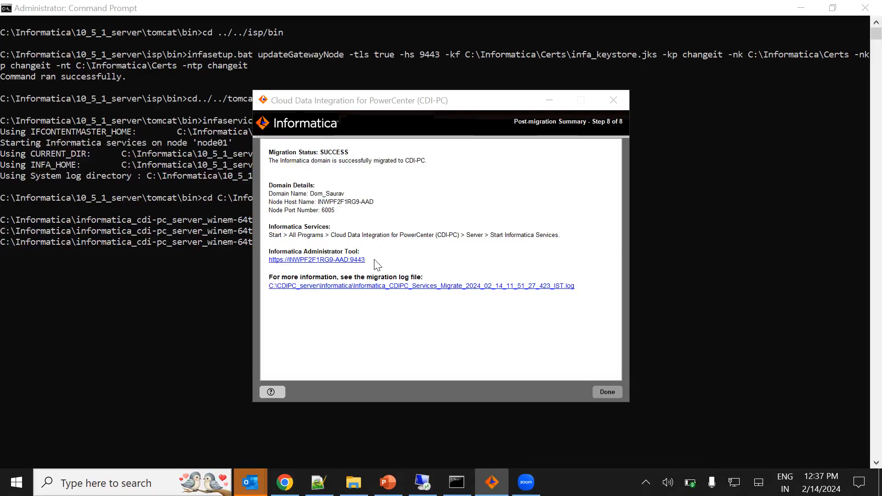
{"action": "left_click_drag", "start_coordinate": [371, 259], "coordinate": [291, 261]}
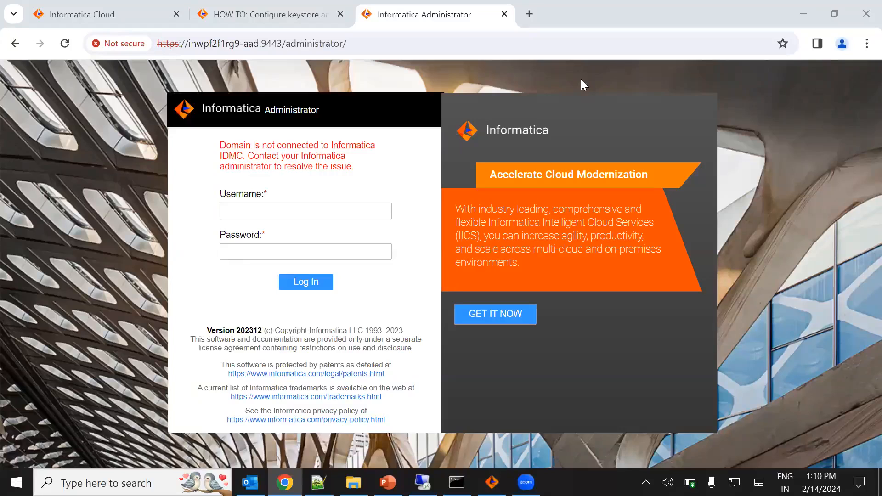
- Log in to Informatica Intelligent Cloud Services in the browser with the account user name and password
{"action": "left_click", "coordinate": [142, 14]}
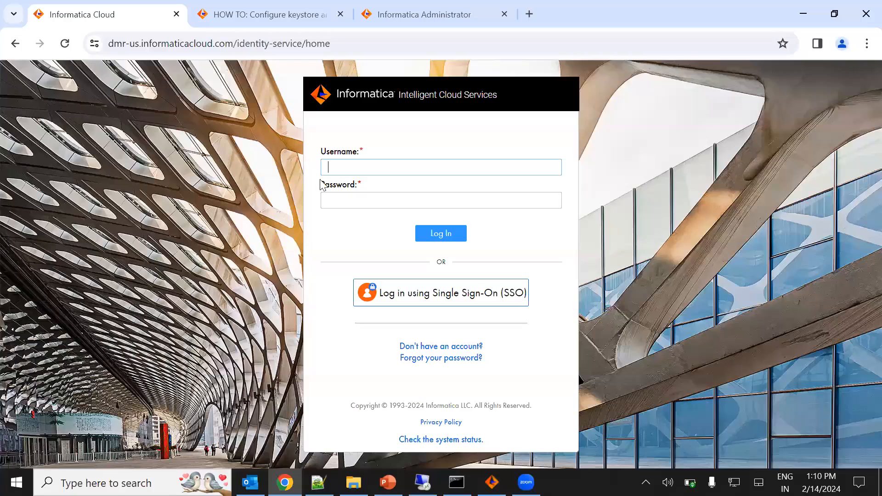
{"action": "key", "text": "ctrl+v"}
{"action": "left_click", "coordinate": [348, 195]}
{"action": "type", "text": "•"}
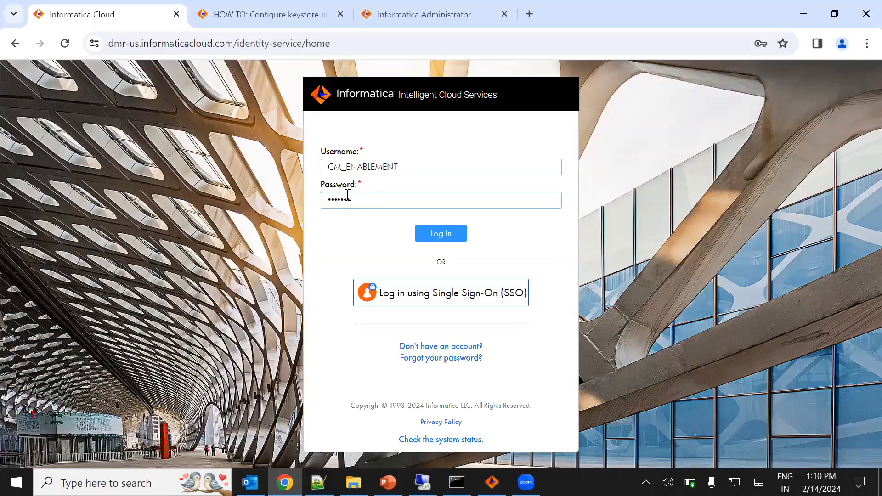
{"action": "key", "text": "ctrl+v"}
{"action": "left_click", "coordinate": [440, 233]}
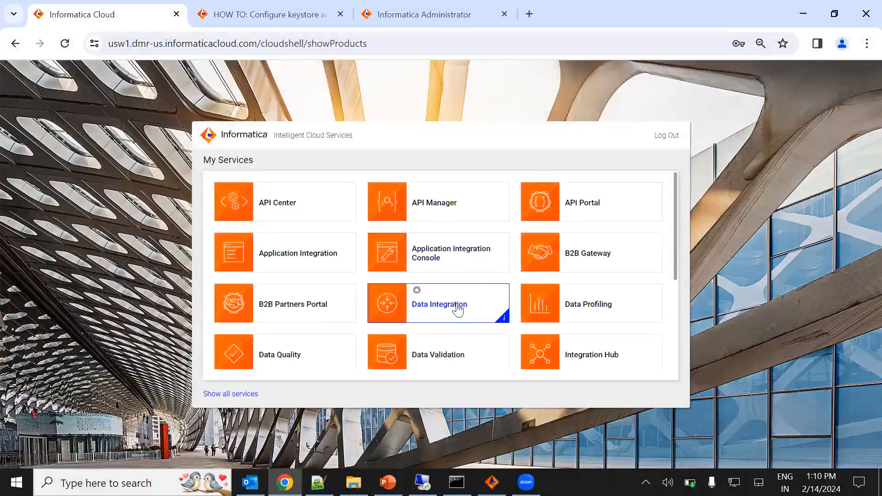
- Open the runtime environments in the Administrator service and show the details of Secure Agent invvmpr01 under CDIPC_PR_VM
{"action": "scroll", "coordinate": [414, 322], "scroll_direction": "down", "scroll_amount": 3}
{"action": "scroll", "coordinate": [472, 315], "scroll_direction": "up", "scroll_amount": 3}
{"action": "scroll", "coordinate": [614, 283], "scroll_direction": "down", "scroll_amount": 3}
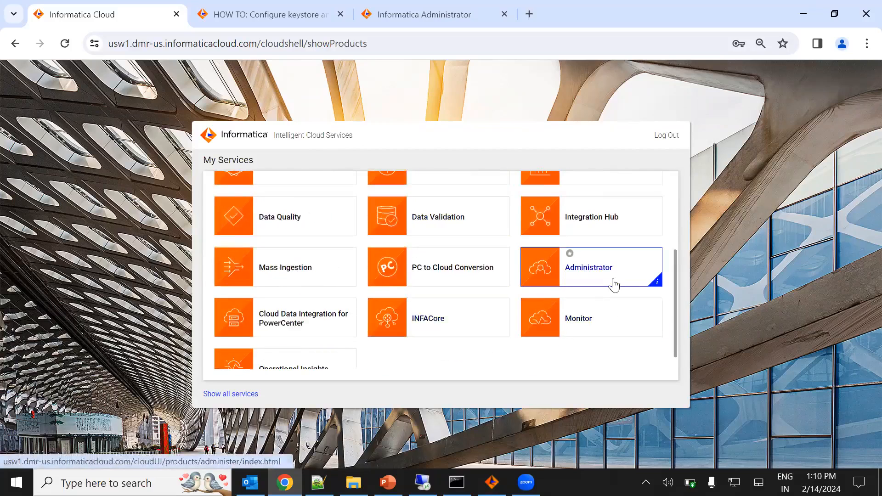
{"action": "left_click", "coordinate": [618, 278]}
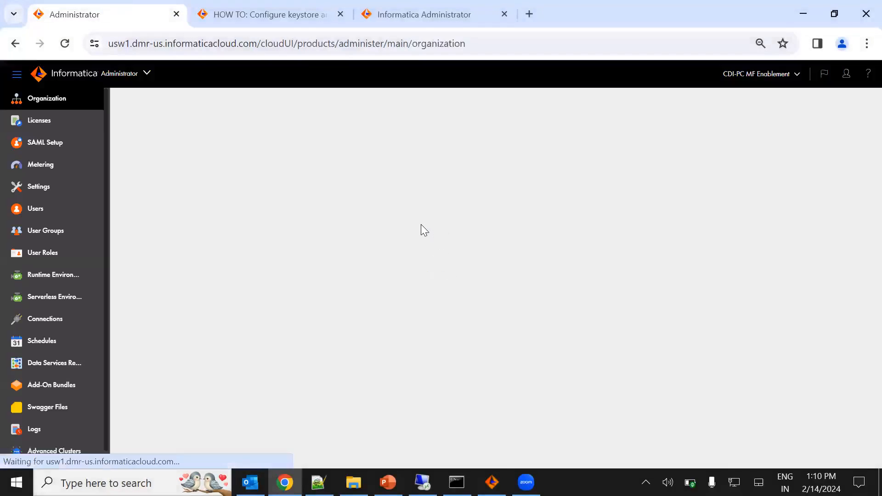
{"action": "left_click", "coordinate": [51, 274]}
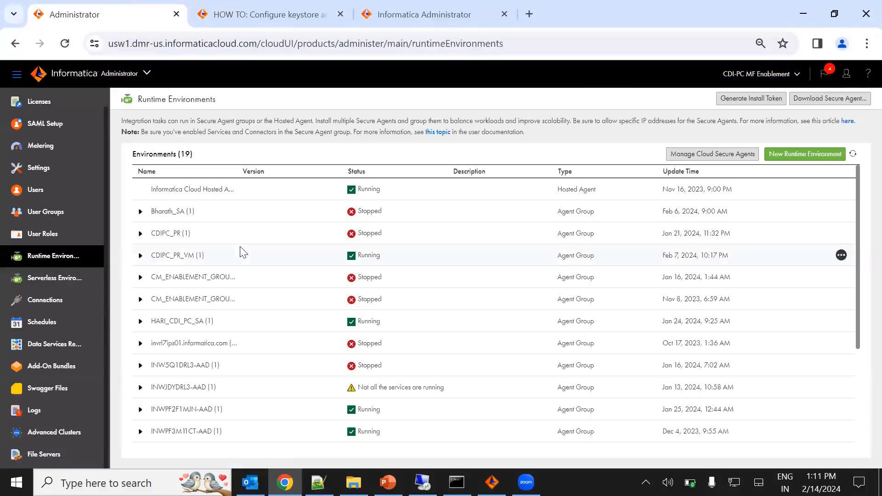
{"action": "left_click", "coordinate": [141, 255]}
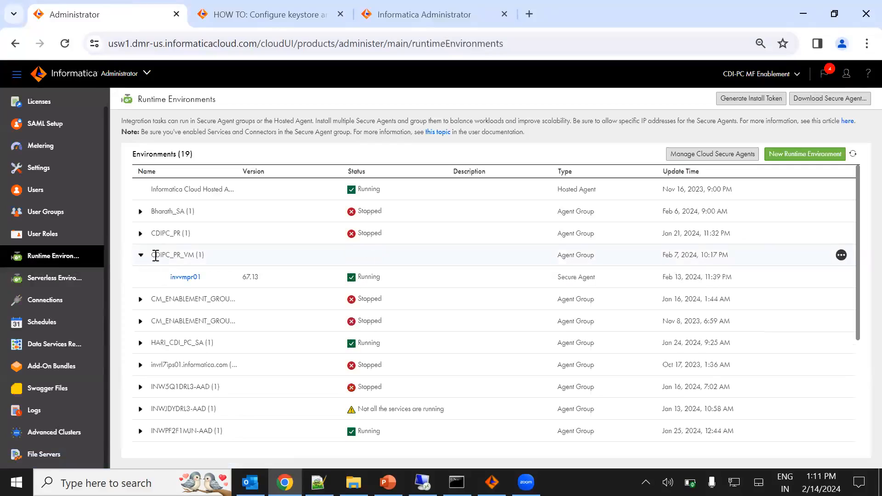
{"action": "left_click", "coordinate": [185, 277]}
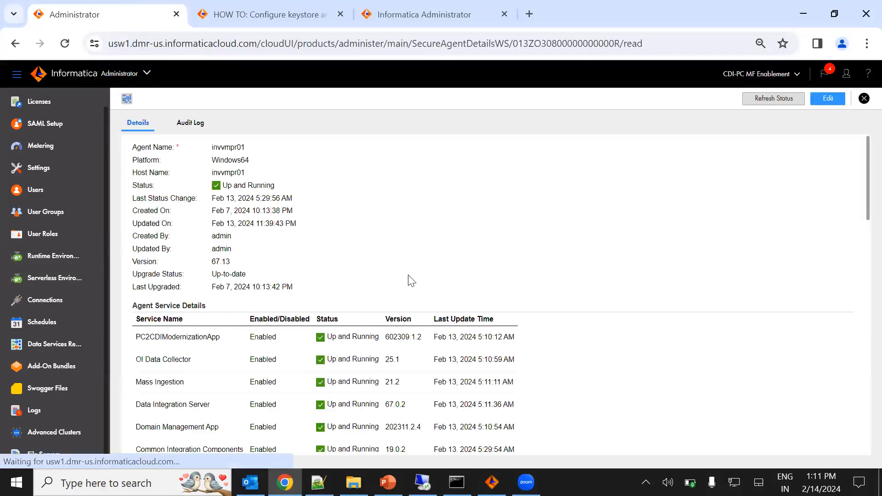
- Examine the agent's system configuration details for the Domain Management App service, filtered to the SECURITY_CFG type
{"action": "scroll", "coordinate": [409, 279], "scroll_direction": "down", "scroll_amount": 3}
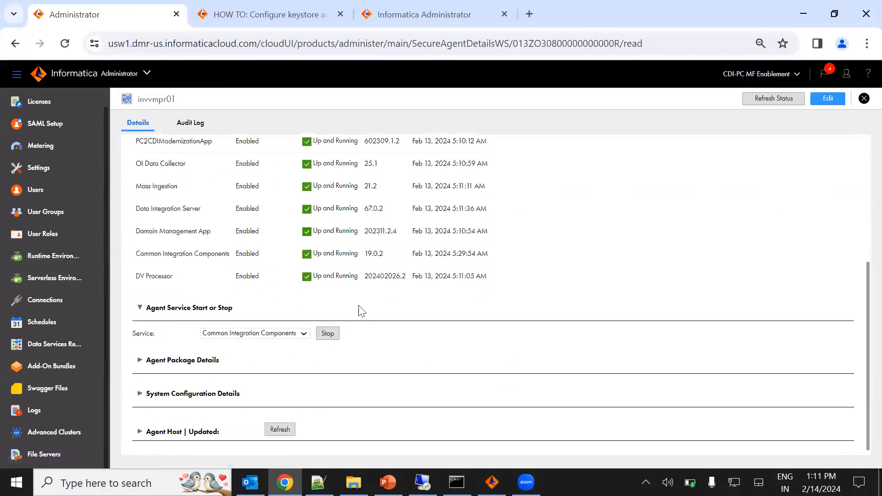
{"action": "left_click", "coordinate": [140, 395]}
{"action": "scroll", "coordinate": [184, 368], "scroll_direction": "down", "scroll_amount": 4}
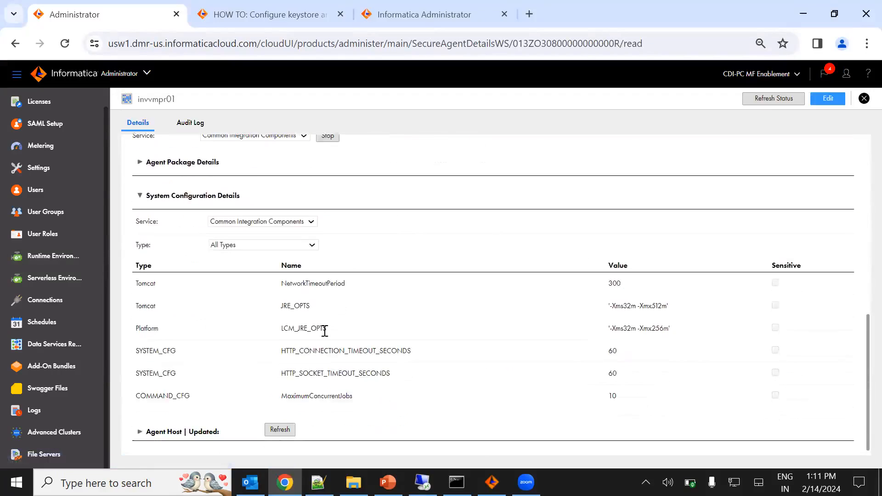
{"action": "left_click", "coordinate": [280, 223]}
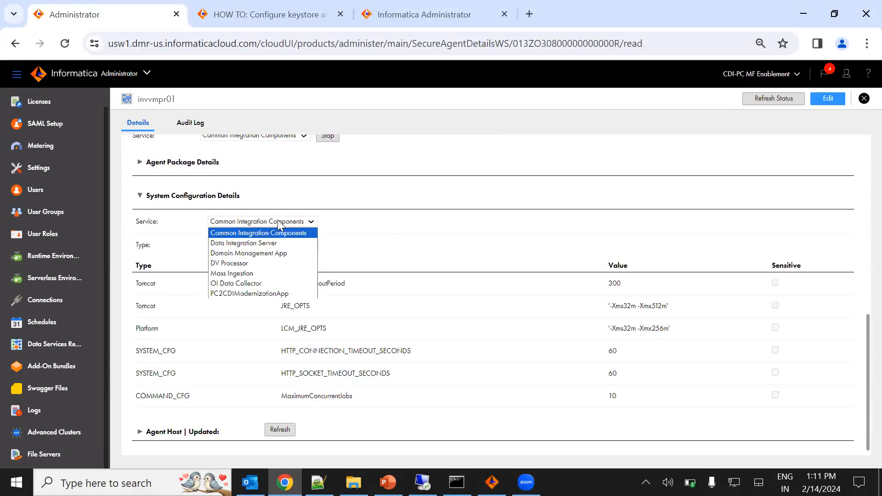
{"action": "left_click", "coordinate": [246, 254]}
{"action": "left_click", "coordinate": [255, 245]}
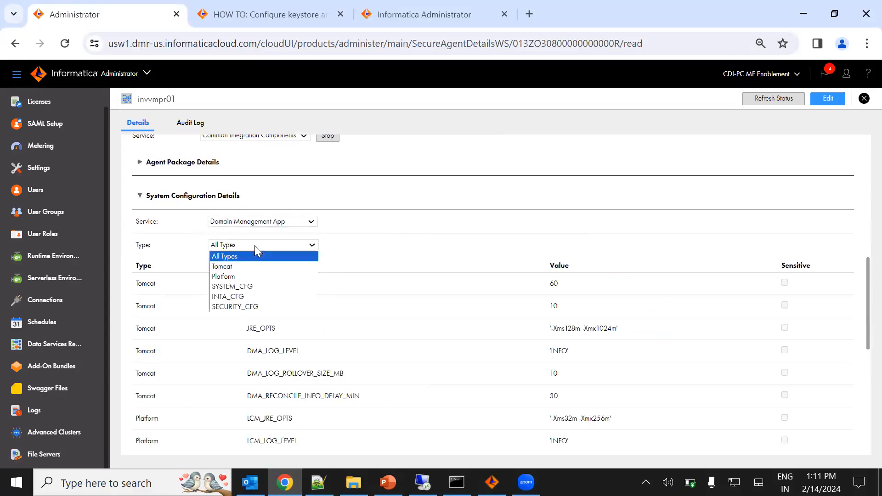
{"action": "left_click", "coordinate": [257, 306]}
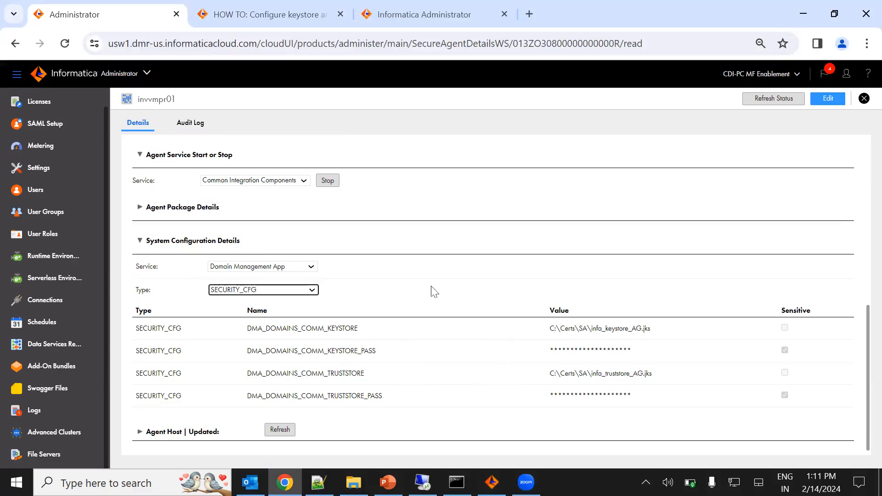
- Switch to the Cloud Data Integration for PowerCenter service and start registering a new domain
{"action": "left_click", "coordinate": [146, 77]}
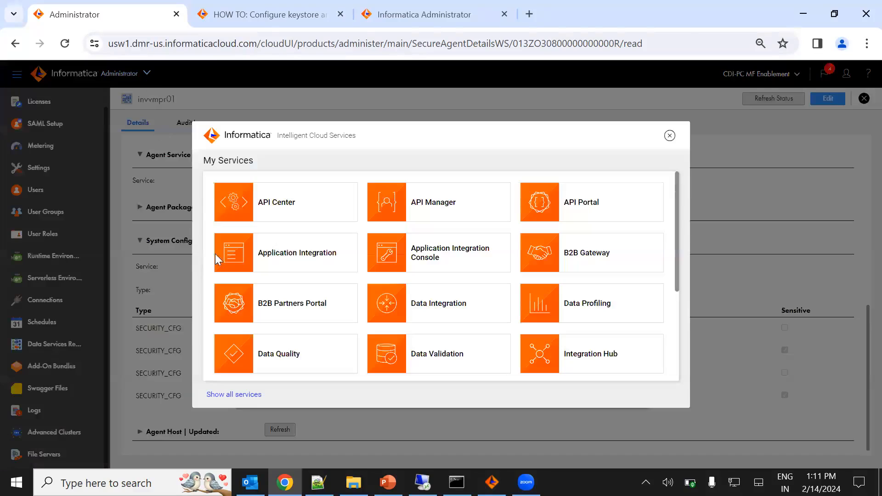
{"action": "scroll", "coordinate": [290, 289], "scroll_direction": "down", "scroll_amount": 3}
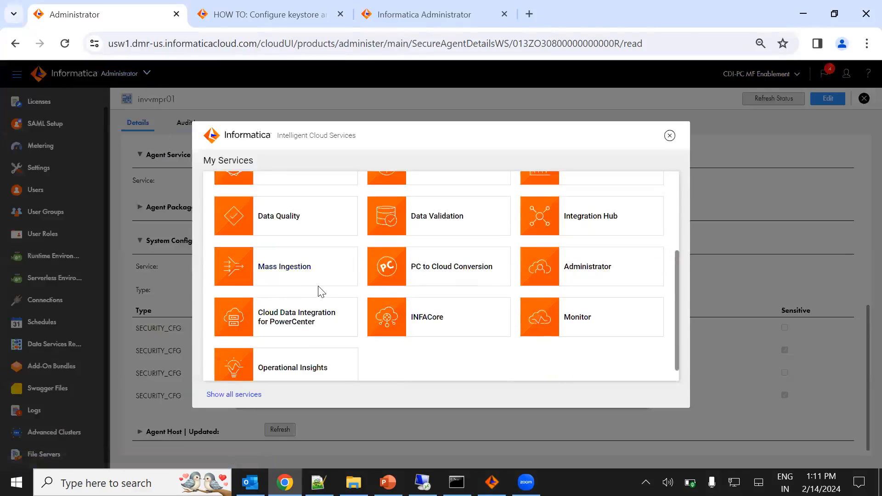
{"action": "left_click", "coordinate": [334, 321]}
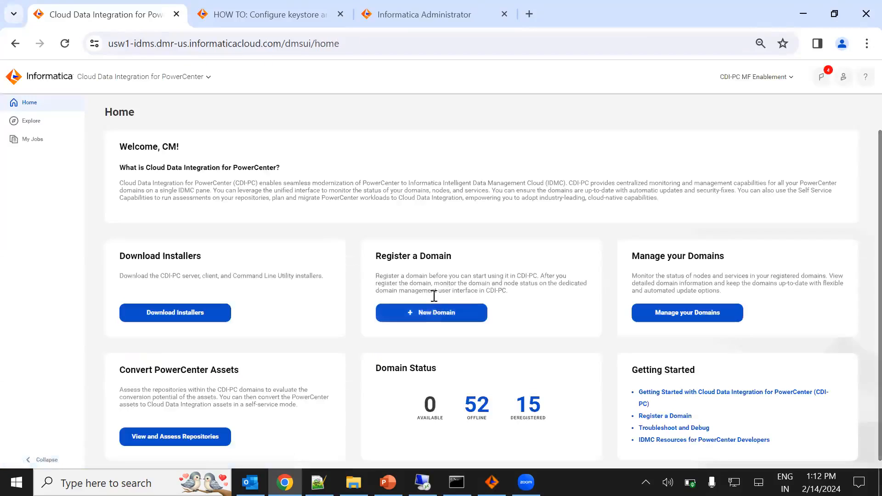
{"action": "left_click", "coordinate": [431, 317]}
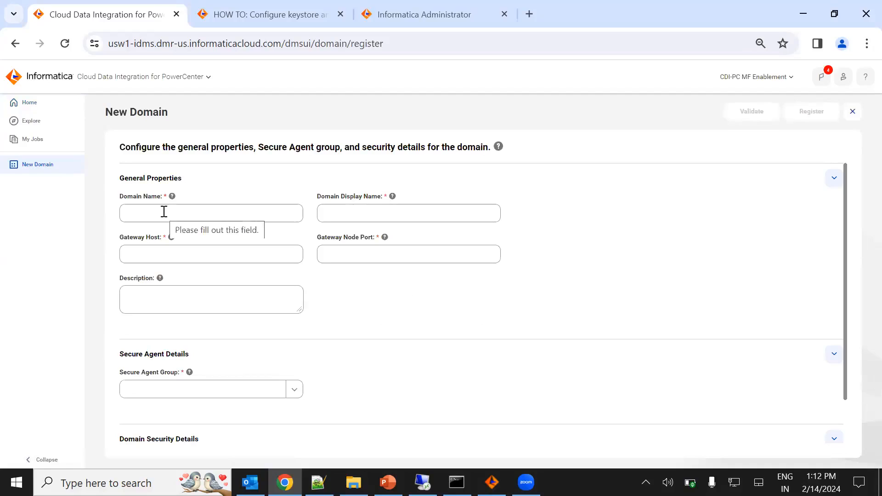
- Copy the domain name from the installer's post-migration summary into the new domain's Domain Name and Domain Display Name
{"action": "left_click", "coordinate": [491, 482]}
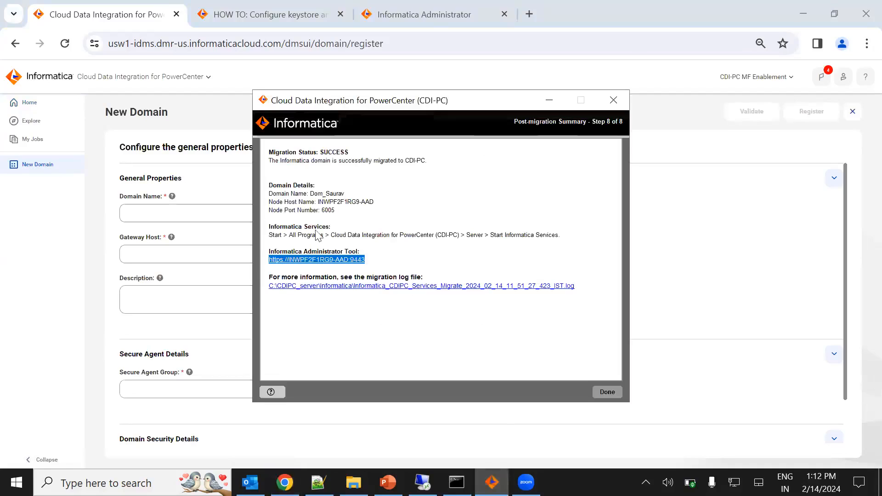
{"action": "left_click_drag", "start_coordinate": [347, 197], "coordinate": [312, 197]}
{"action": "key", "text": "ctrl+c"}
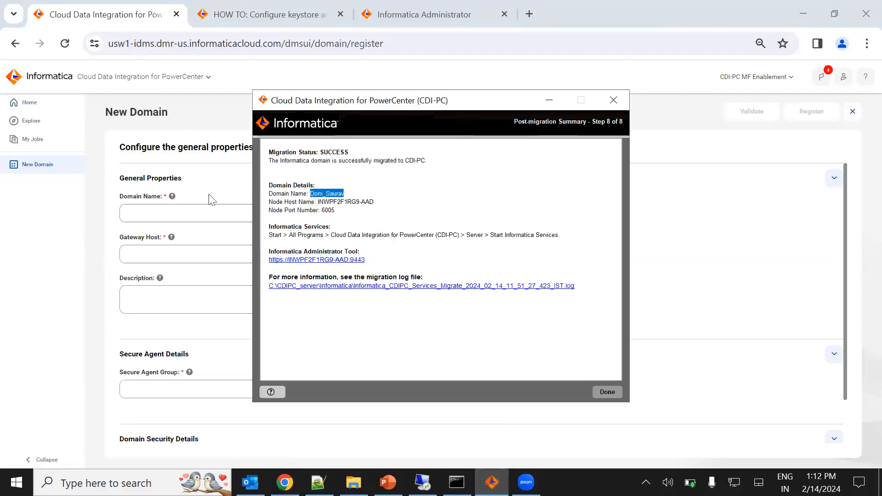
{"action": "left_click", "coordinate": [184, 210]}
{"action": "key", "text": "ctrl+v"}
{"action": "left_click", "coordinate": [363, 215]}
{"action": "key", "text": "ctrl+v"}
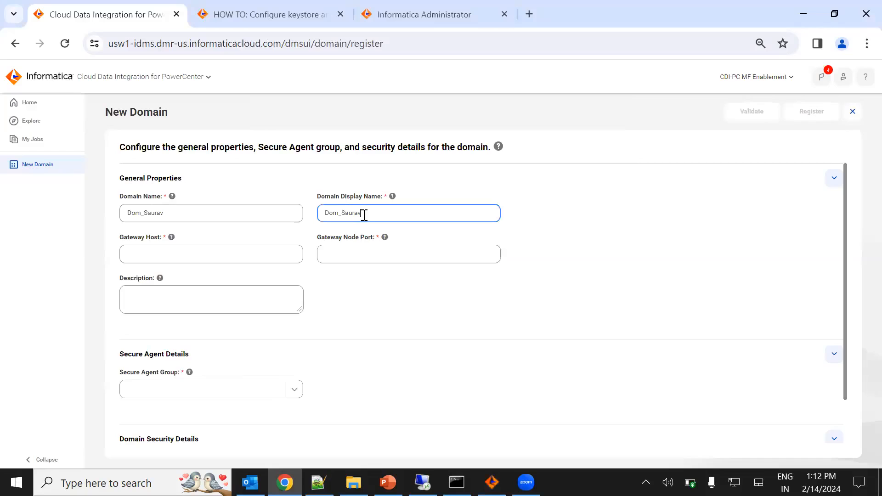
- Copy the node host name INWPF2F1RG9-AAD from the post-migration summary into the new domain's Gateway Host
{"action": "left_click", "coordinate": [197, 262]}
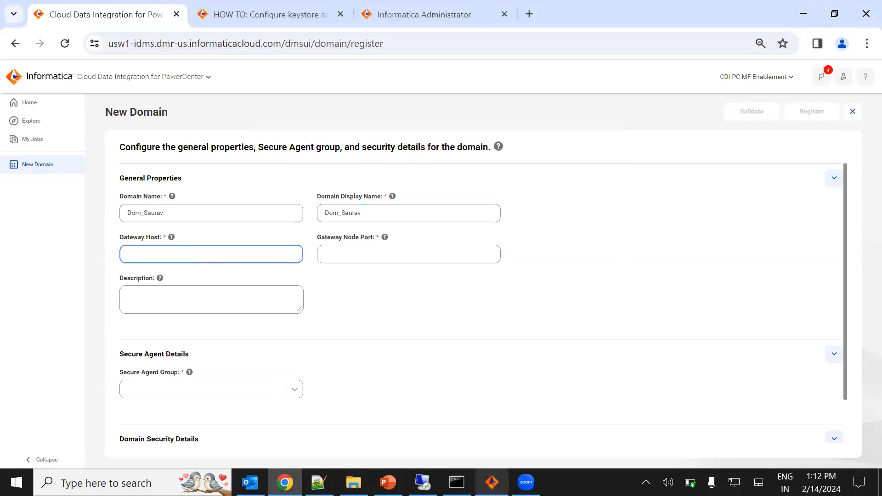
{"action": "key", "text": "alt+Tab"}
{"action": "left_click_drag", "start_coordinate": [375, 203], "coordinate": [320, 209]}
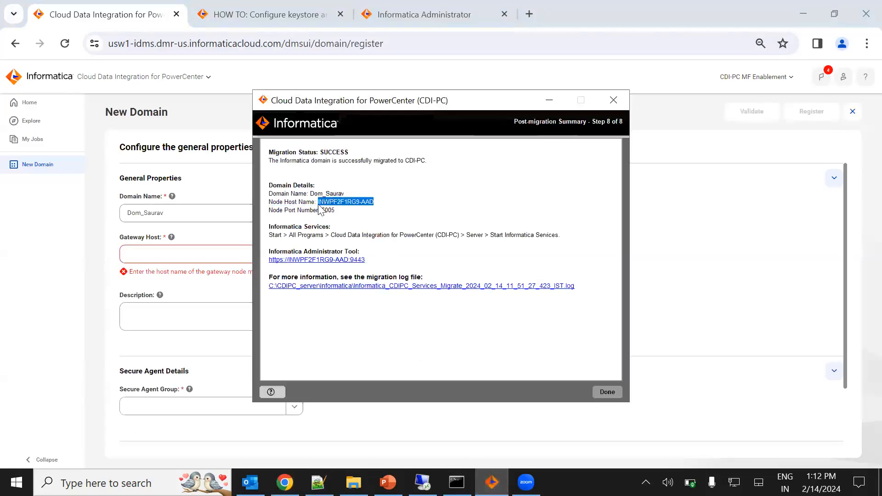
{"action": "key", "text": "ctrl+c"}
{"action": "key", "text": "alt+Tab"}
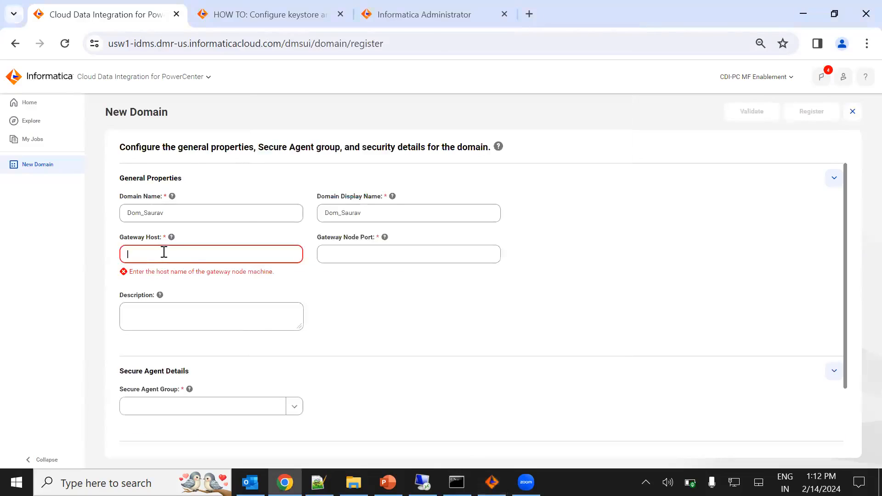
{"action": "left_click", "coordinate": [165, 252]}
{"action": "key", "text": "ctrl+v"}
- Set the new domain's Gateway Node Port to 6005 and assign it to the CDIPC_PR_VM Secure Agent Group
{"action": "left_click", "coordinate": [342, 254]}
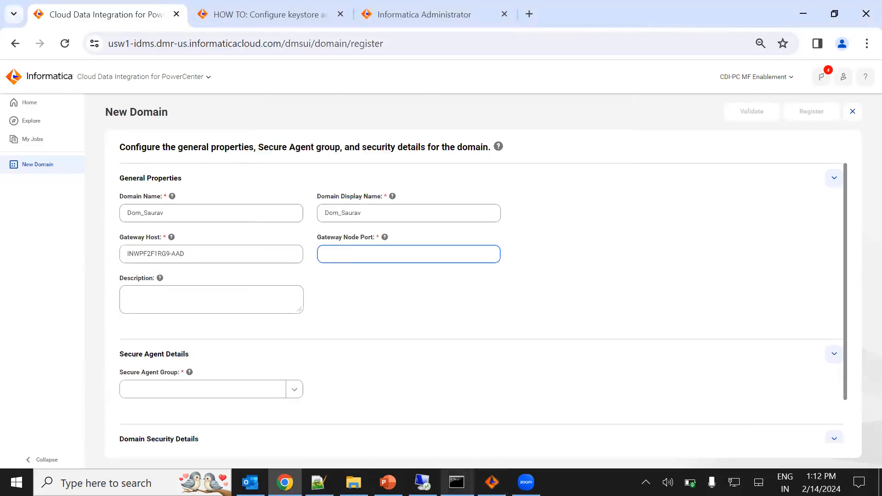
{"action": "left_click", "coordinate": [492, 483]}
{"action": "key", "text": "alt+Tab"}
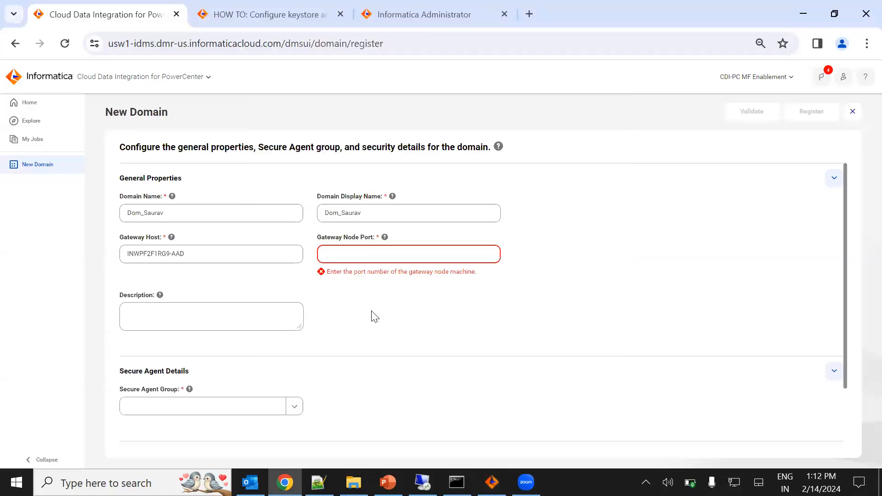
{"action": "type", "text": "6005"}
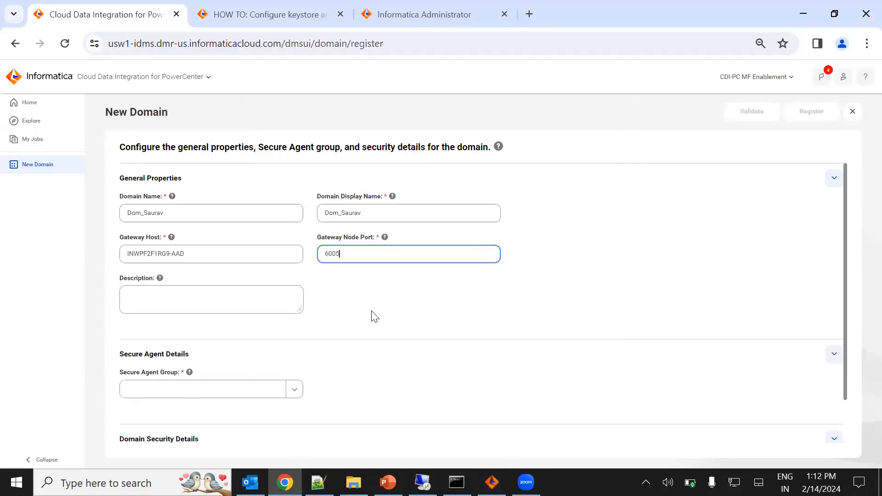
{"action": "scroll", "coordinate": [374, 317], "scroll_direction": "down", "scroll_amount": 1}
{"action": "left_click", "coordinate": [292, 339]}
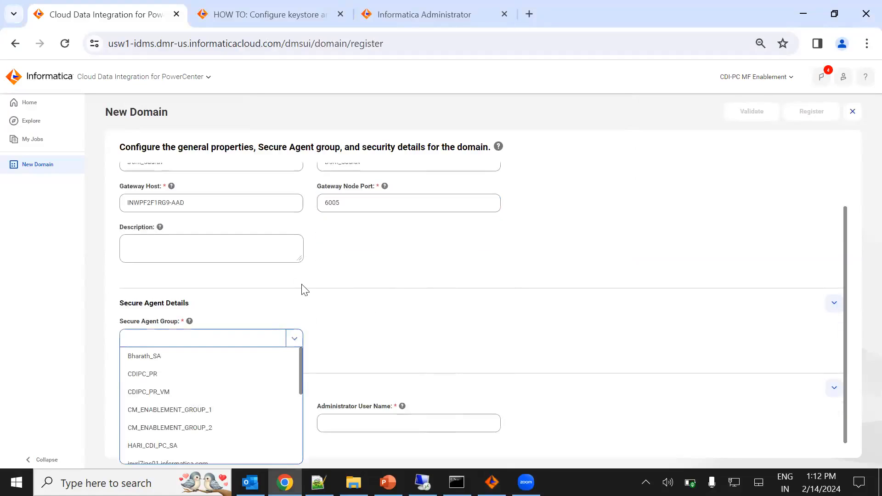
{"action": "left_click", "coordinate": [261, 398]}
- Fill in the domain security details with Security Domain Native and Administrator User Name Administrator
{"action": "left_click", "coordinate": [236, 422]}
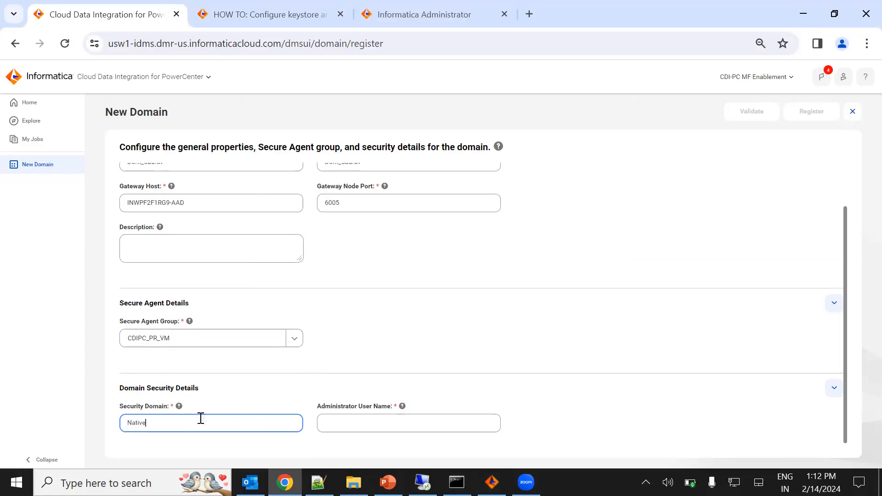
{"action": "left_click", "coordinate": [348, 408]}
{"action": "double_click", "coordinate": [348, 409]}
{"action": "key", "text": "ctrl+c"}
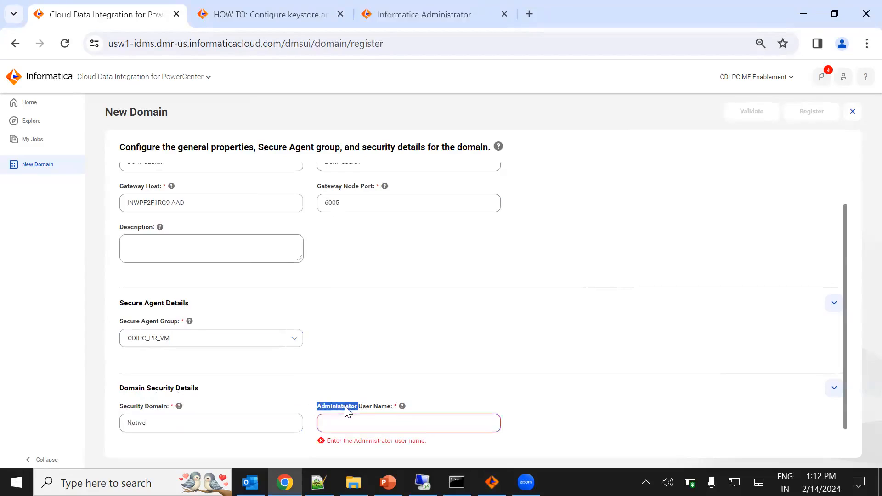
{"action": "left_click", "coordinate": [350, 422]}
{"action": "key", "text": "ctrl+v"}
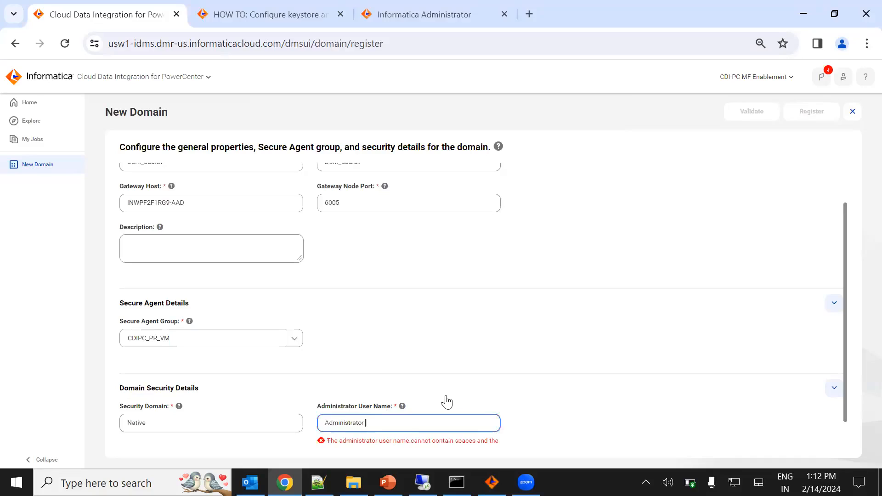
{"action": "key", "text": "BackSpace"}
{"action": "left_click_drag", "start_coordinate": [377, 423], "coordinate": [319, 421]}
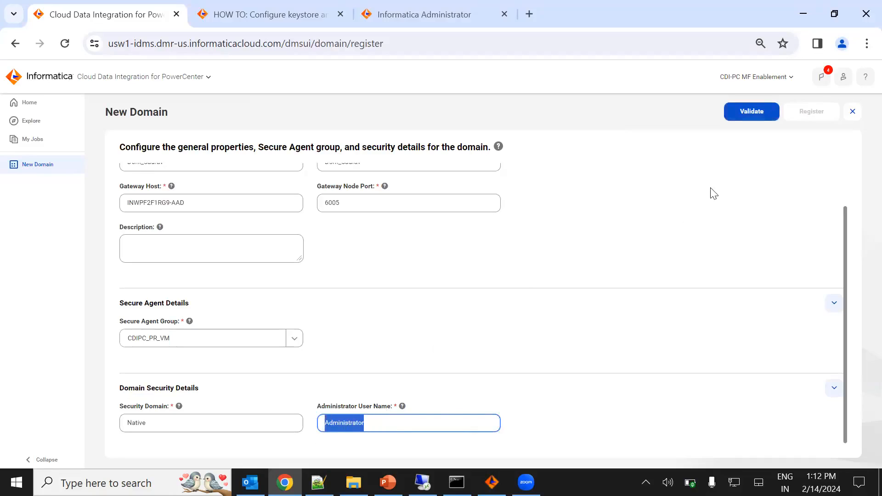
- Try to validate the new domain's configuration, supplying the administrator's domain password
{"action": "left_click", "coordinate": [748, 115]}
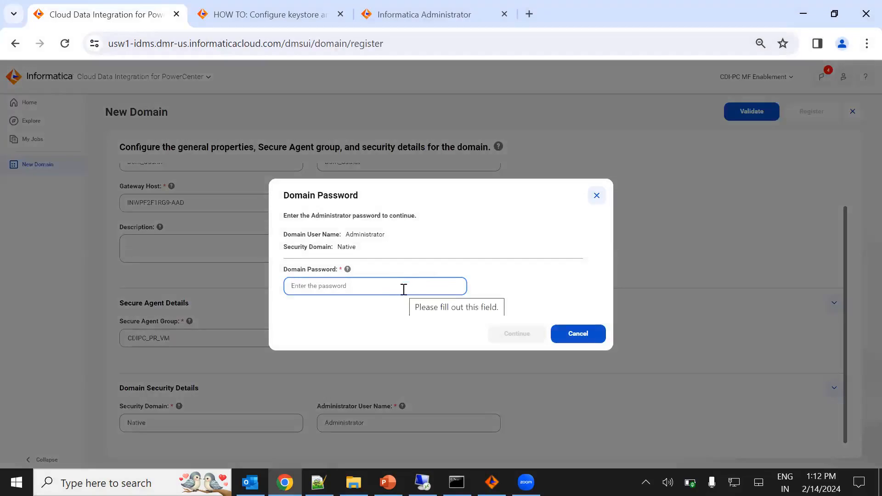
{"action": "key", "text": "ctrl+v"}
{"action": "left_click", "coordinate": [522, 337]}
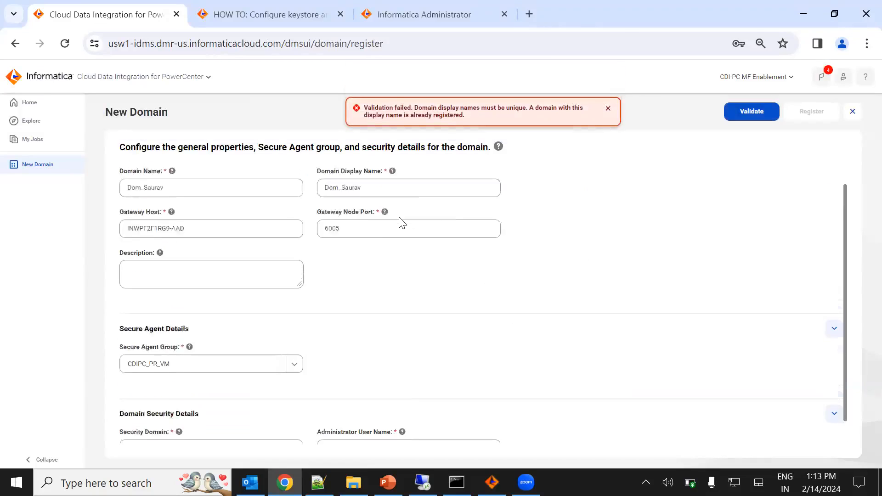
- Append _New to the Domain Display Name and validate the configuration with the administrator's domain password
{"action": "scroll", "coordinate": [400, 220], "scroll_direction": "up", "scroll_amount": 2}
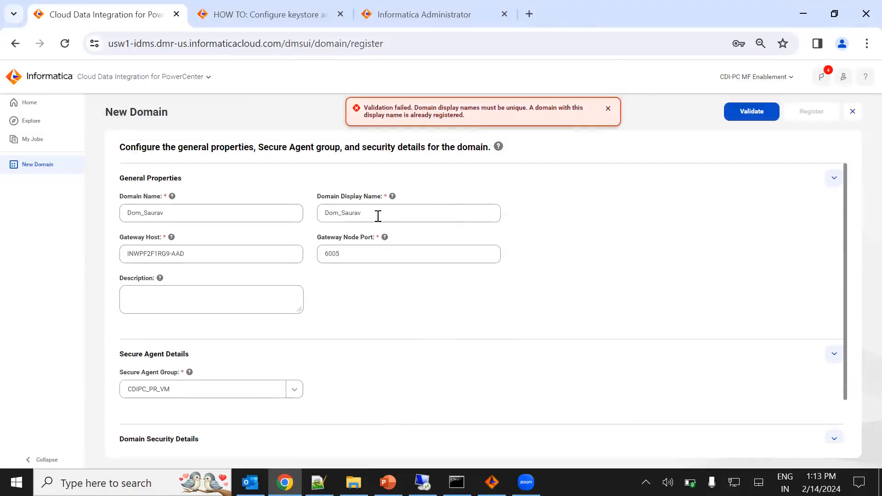
{"action": "left_click", "coordinate": [368, 214]}
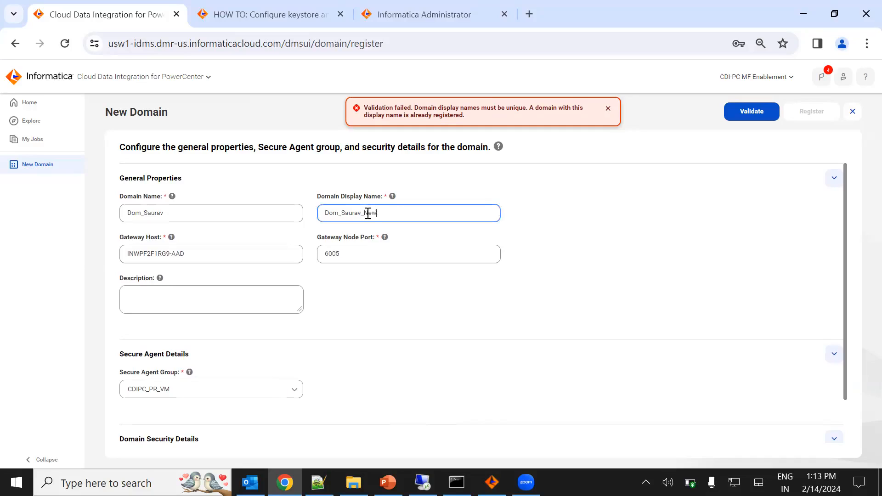
{"action": "left_click", "coordinate": [744, 116]}
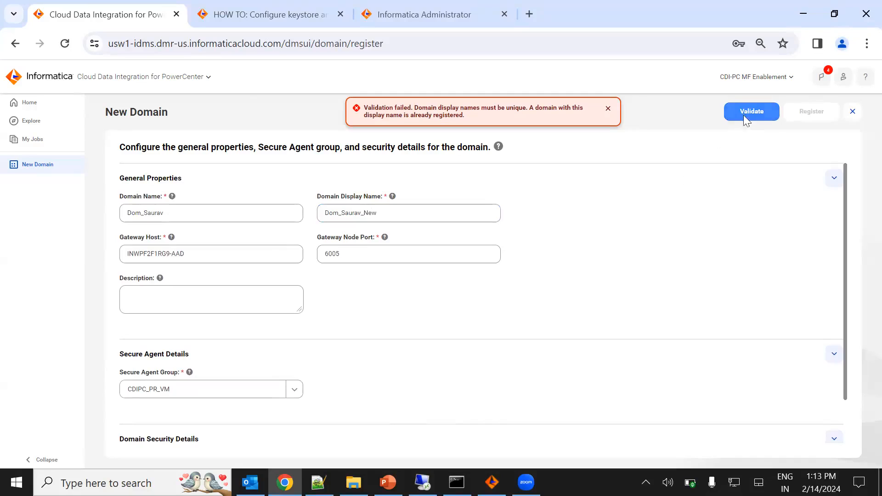
{"action": "key", "text": "ctrl+v"}
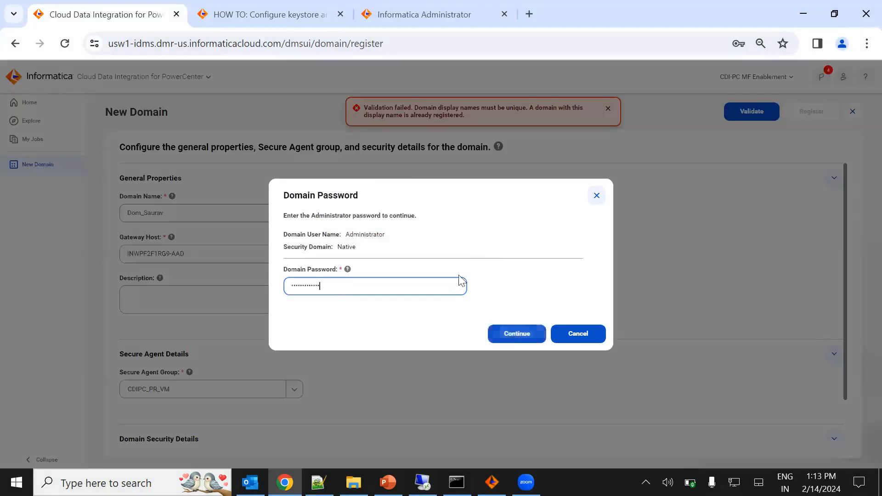
{"action": "left_click", "coordinate": [505, 334]}
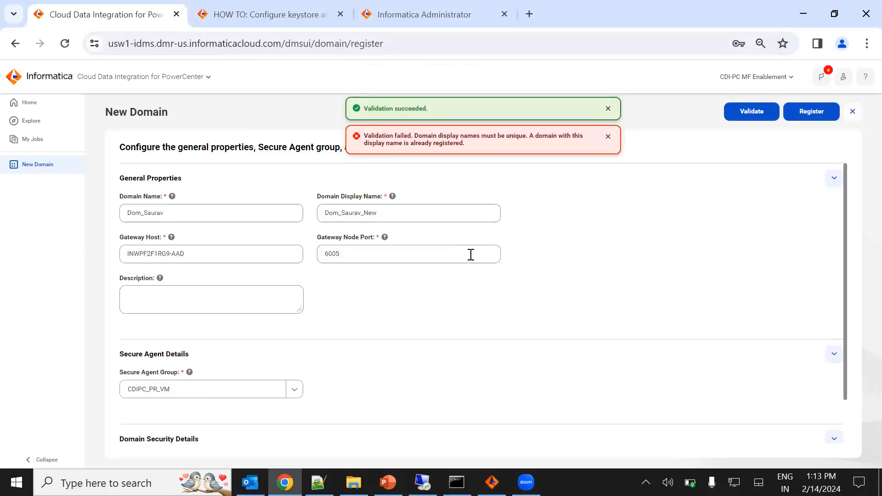
- Register the validated domain with the administrator's domain password and dismiss the old validation error
{"action": "left_click", "coordinate": [812, 119]}
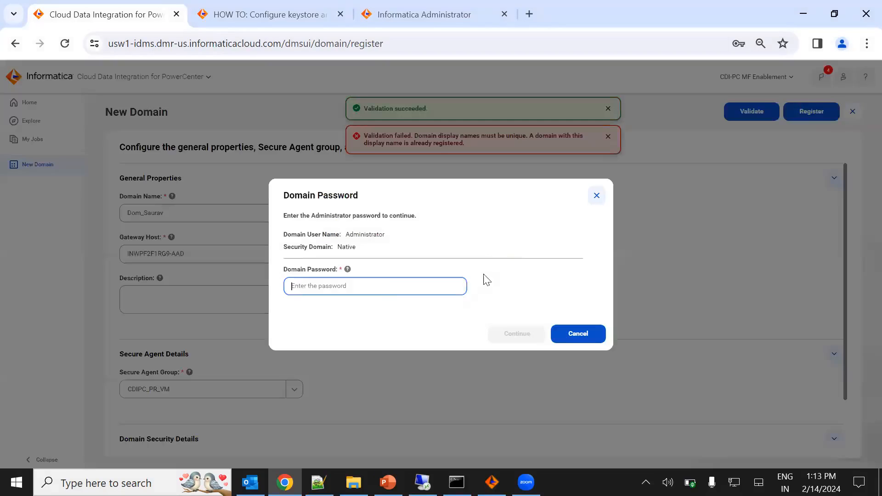
{"action": "key", "text": "ctrl+v"}
{"action": "left_click", "coordinate": [528, 329]}
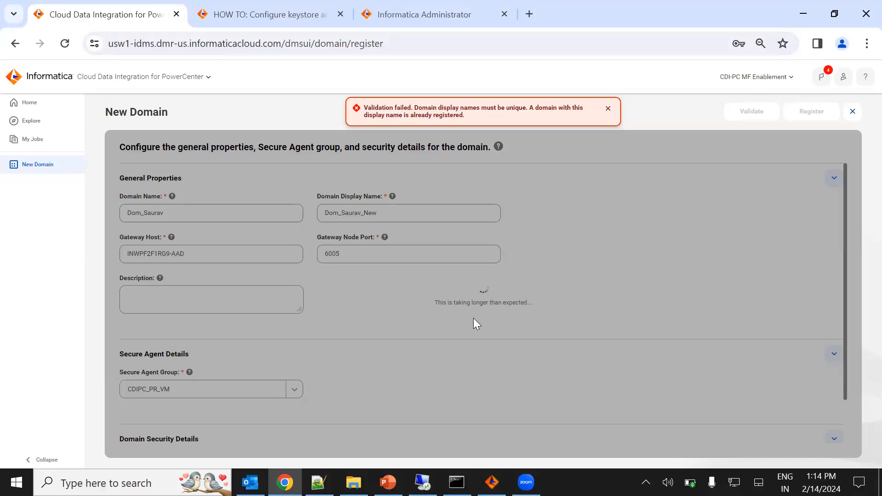
{"action": "left_click", "coordinate": [609, 110]}
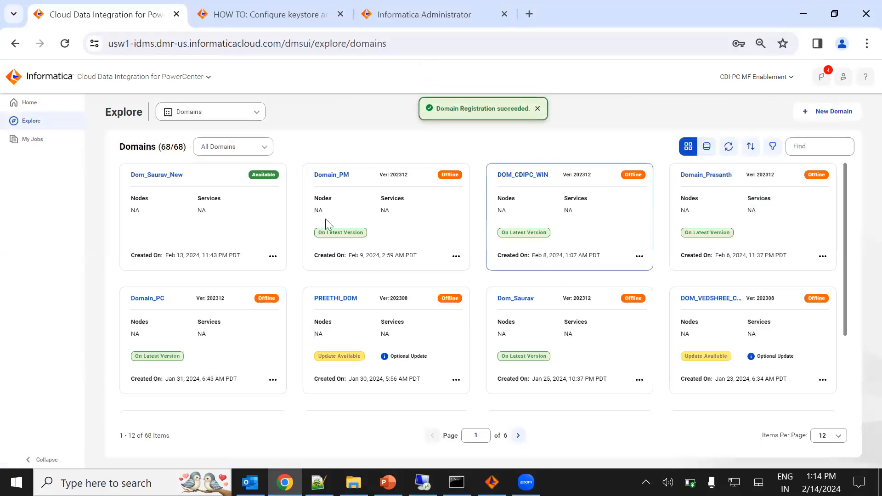
- Open the newly registered domain's details and review its services and the additional domain actions offered
{"action": "left_click", "coordinate": [152, 180]}
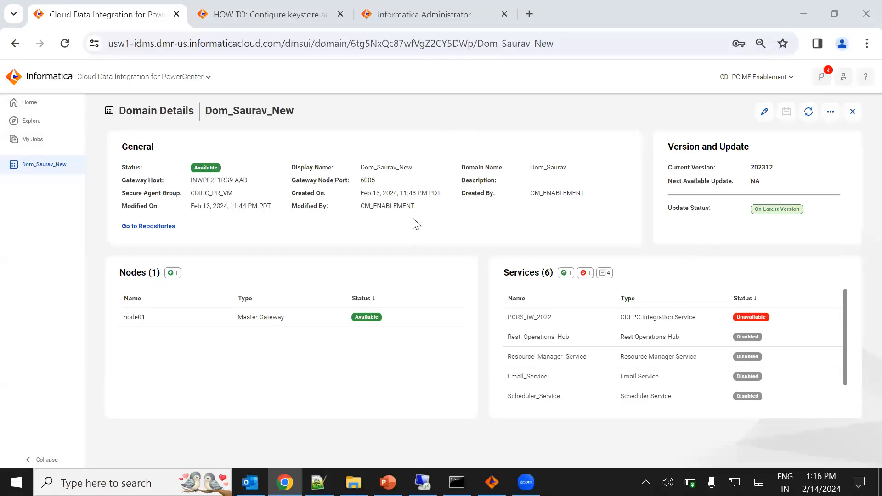
{"action": "scroll", "coordinate": [571, 374], "scroll_direction": "down", "scroll_amount": 1}
{"action": "scroll", "coordinate": [569, 372], "scroll_direction": "up", "scroll_amount": 1}
{"action": "scroll", "coordinate": [569, 373], "scroll_direction": "down", "scroll_amount": 1}
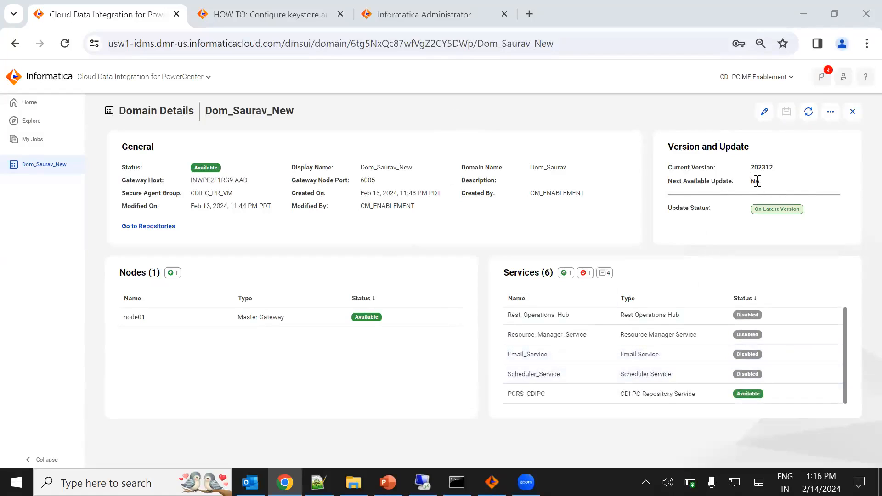
{"action": "left_click", "coordinate": [837, 115]}
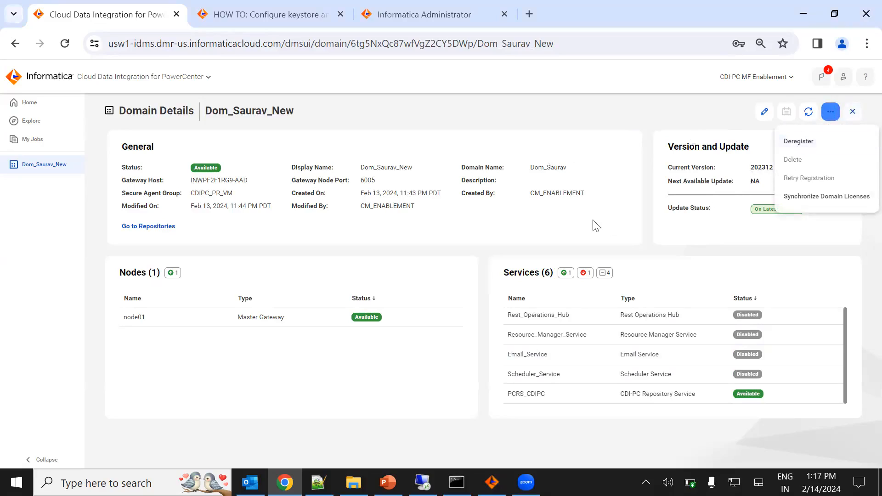
{"action": "left_click", "coordinate": [478, 242]}
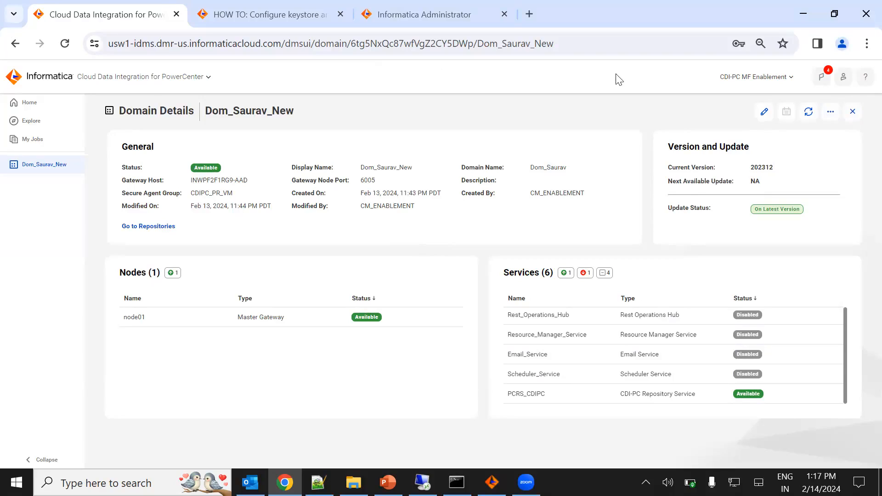
- Switch to Informatica Administrator, log in as Administrator with the account password, and open the PCRS_IW_2022 integration service
{"action": "left_click", "coordinate": [395, 15]}
{"action": "left_click", "coordinate": [274, 208]}
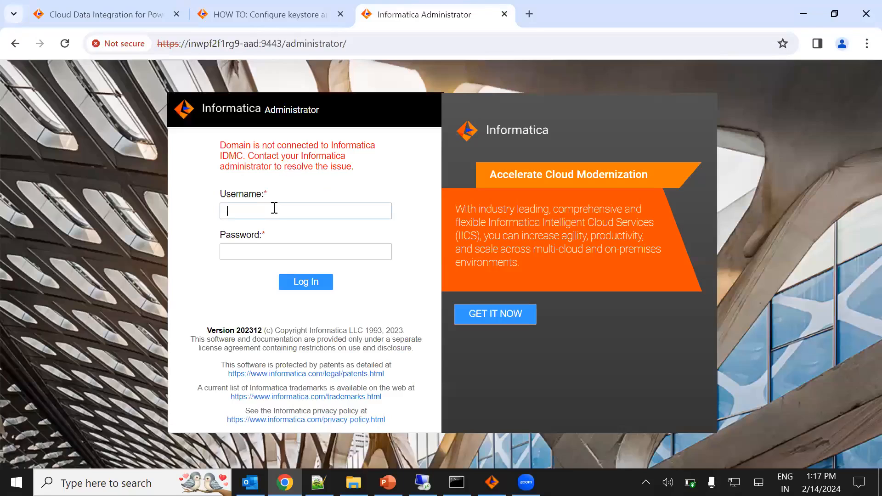
{"action": "double_click", "coordinate": [274, 109]}
{"action": "key", "text": "ctrl+c"}
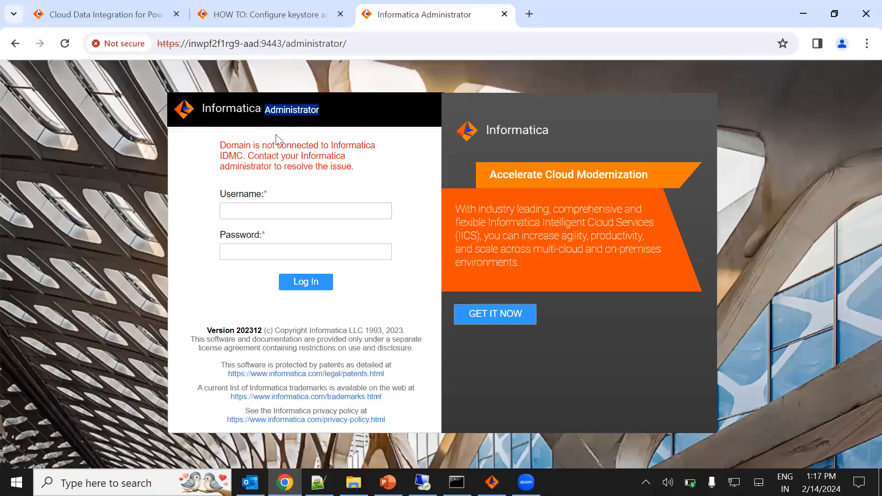
{"action": "left_click", "coordinate": [244, 210]}
{"action": "key", "text": "ctrl+v"}
{"action": "left_click", "coordinate": [247, 249]}
{"action": "key", "text": "ctrl+v"}
{"action": "left_click", "coordinate": [289, 283]}
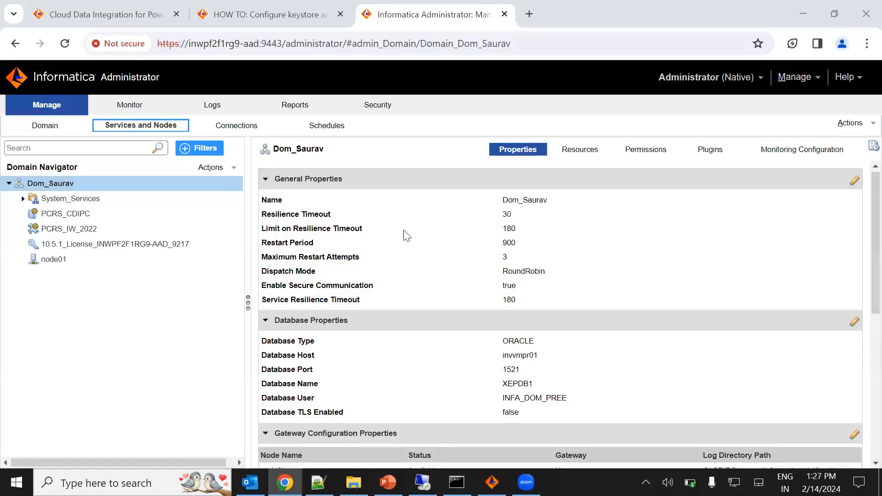
{"action": "mouse_move", "coordinate": [407, 236]}
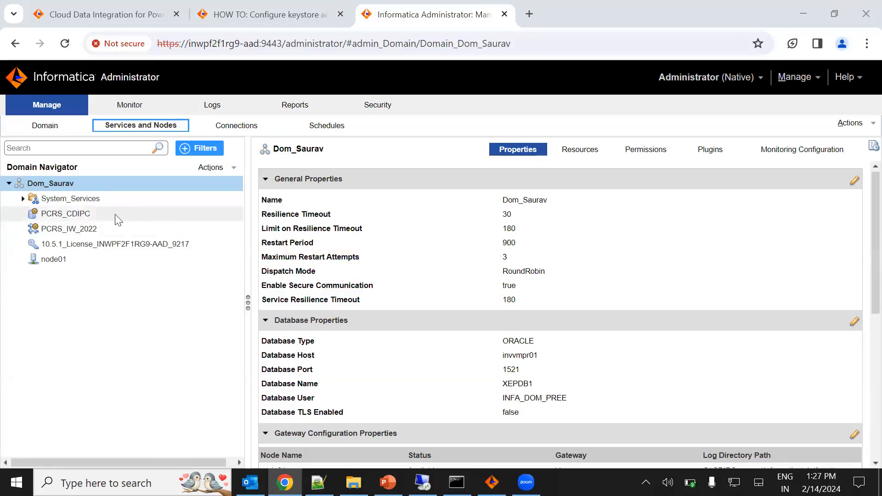
{"action": "left_click", "coordinate": [97, 228]}
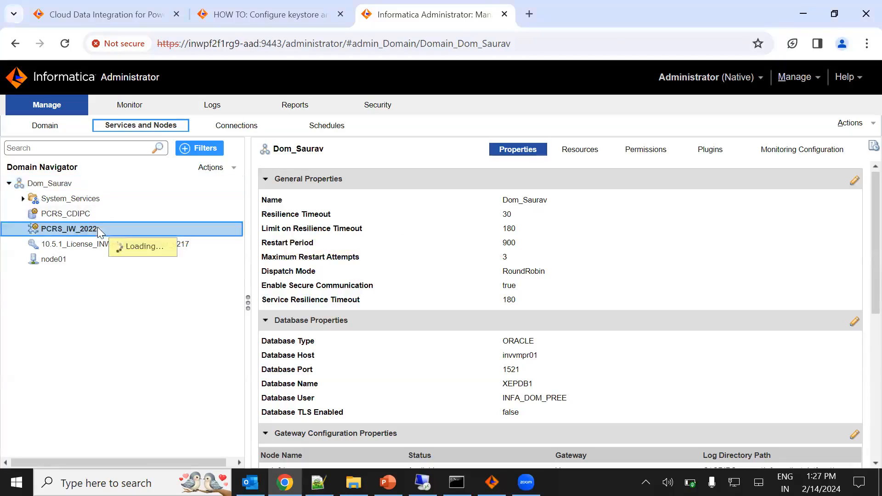
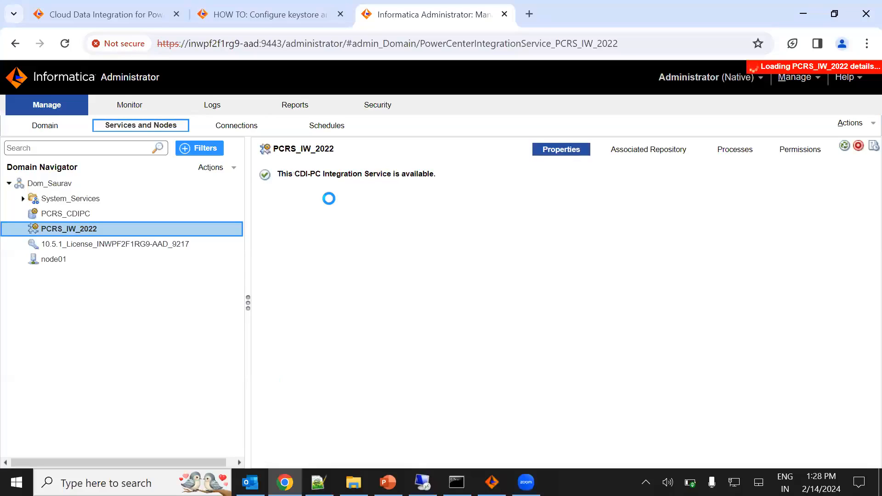
- Return to the registered domain's details in Cloud Data Integration for PowerCenter, refresh them, and check the status of its services
{"action": "left_click", "coordinate": [83, 10]}
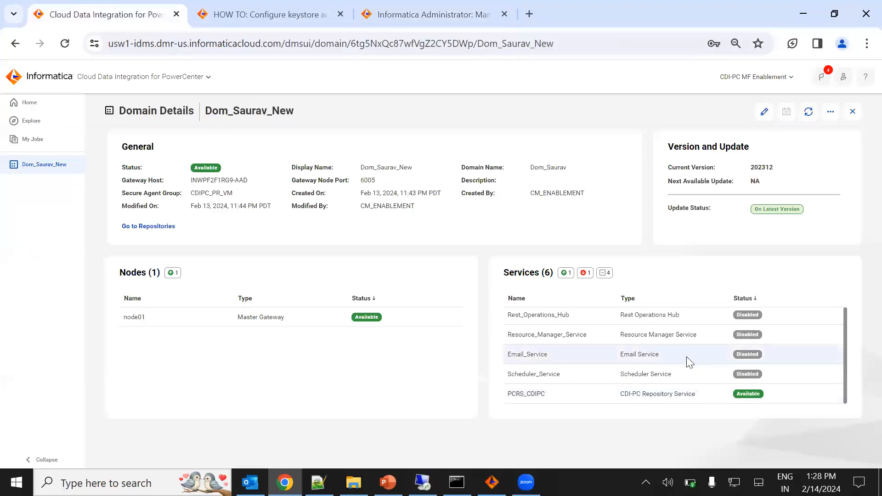
{"action": "scroll", "coordinate": [687, 358], "scroll_direction": "up", "scroll_amount": 1}
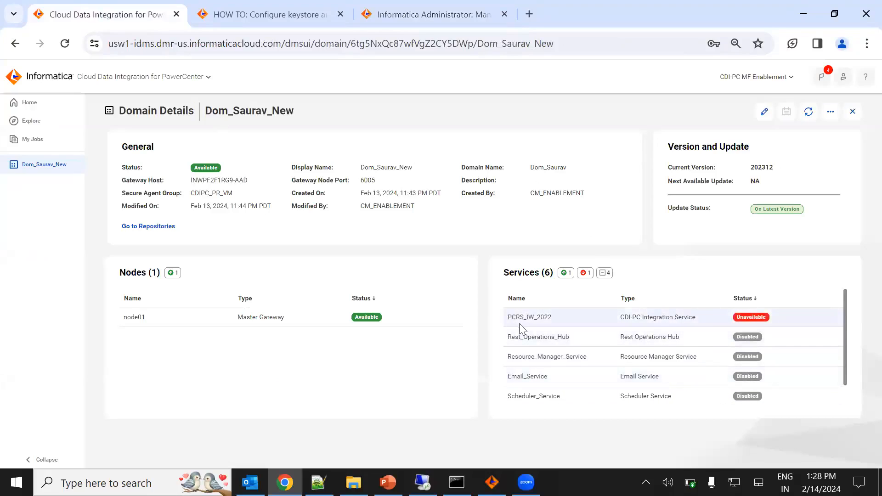
{"action": "left_click", "coordinate": [809, 112]}
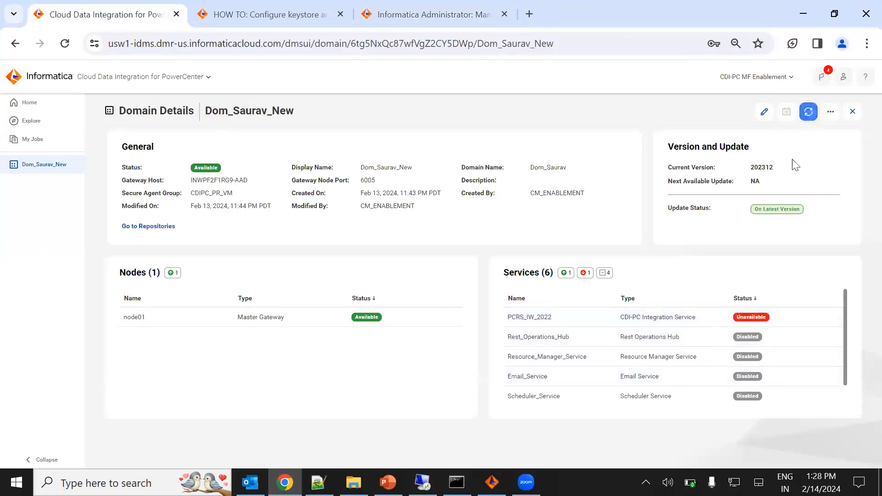
{"action": "scroll", "coordinate": [670, 339], "scroll_direction": "down", "scroll_amount": 1}
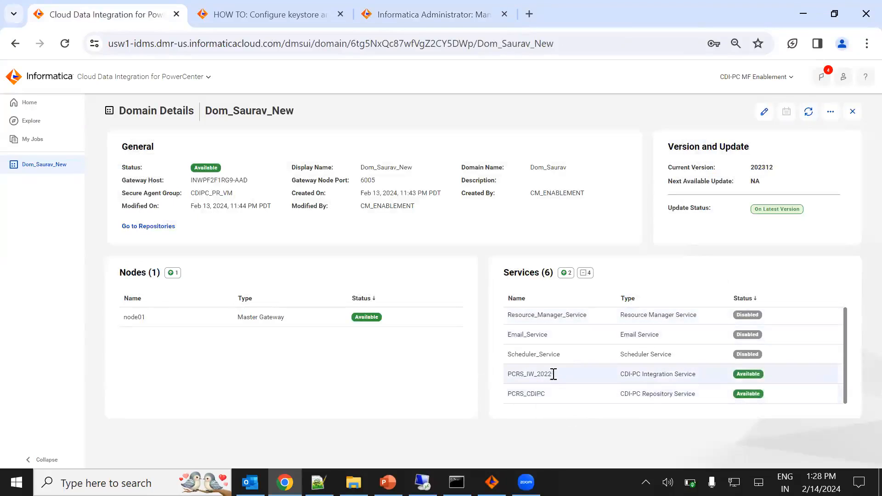
{"action": "scroll", "coordinate": [559, 387], "scroll_direction": "up", "scroll_amount": 1}
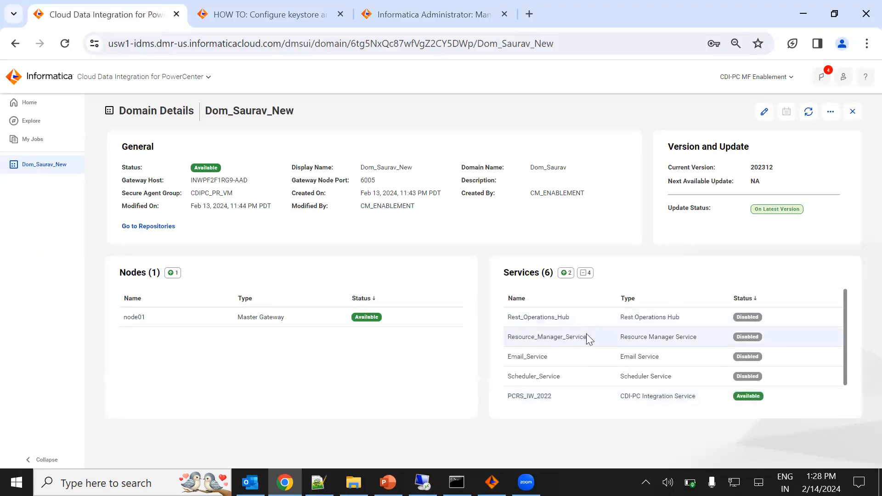
{"action": "scroll", "coordinate": [587, 338], "scroll_direction": "down", "scroll_amount": 1}
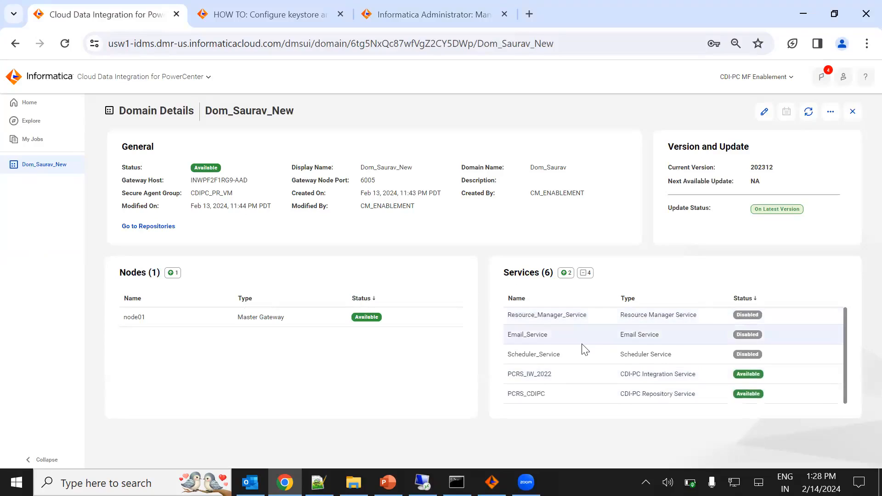